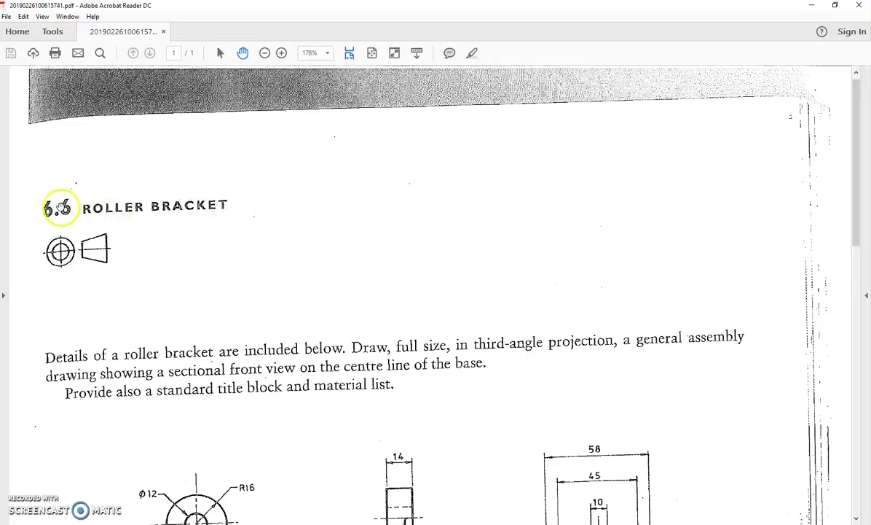
Step: Read the roller bracket exercise sheet, covering the assembly drawing brief and the dimensioned bracket and base details
scroll(136, 253, down, 3)
scroll(136, 255, down, 15)
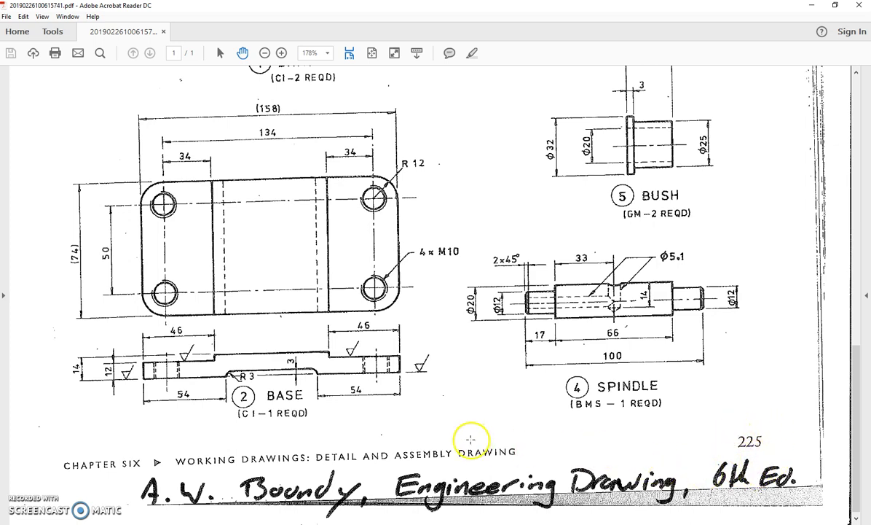
scroll(471, 439, up, 10)
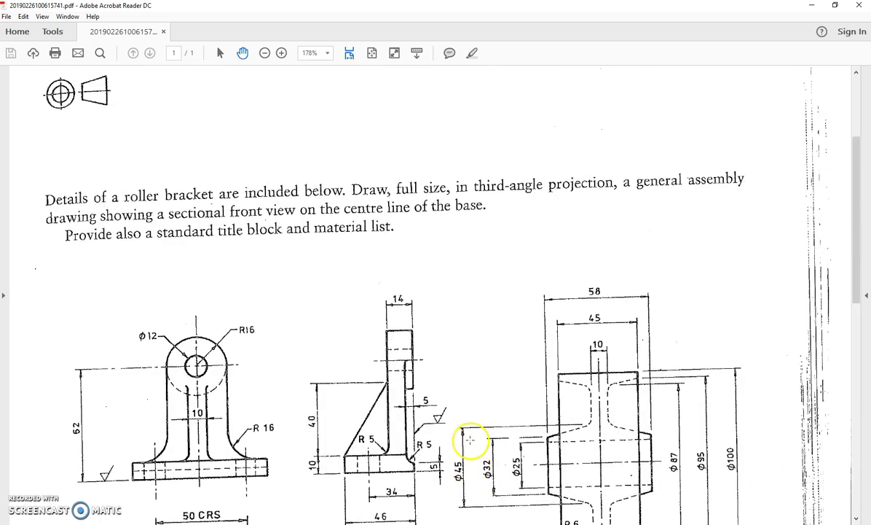
scroll(471, 439, up, 3)
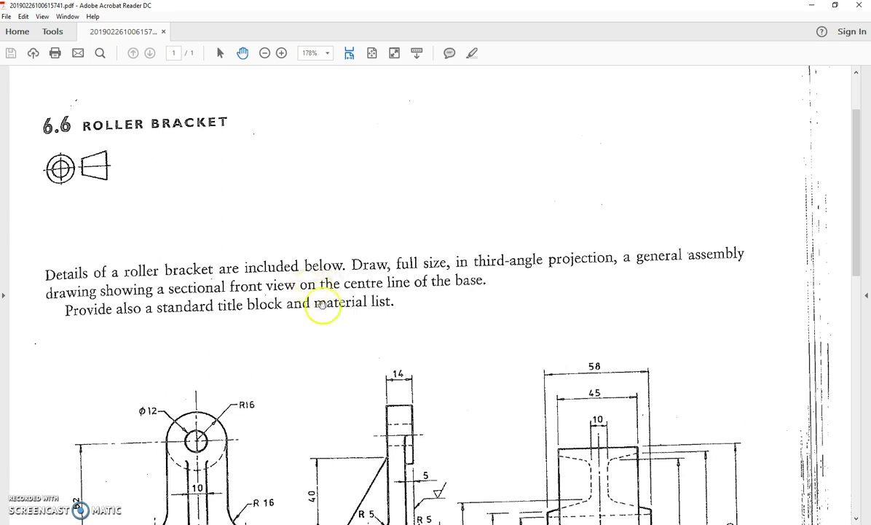
scroll(278, 331, down, 5)
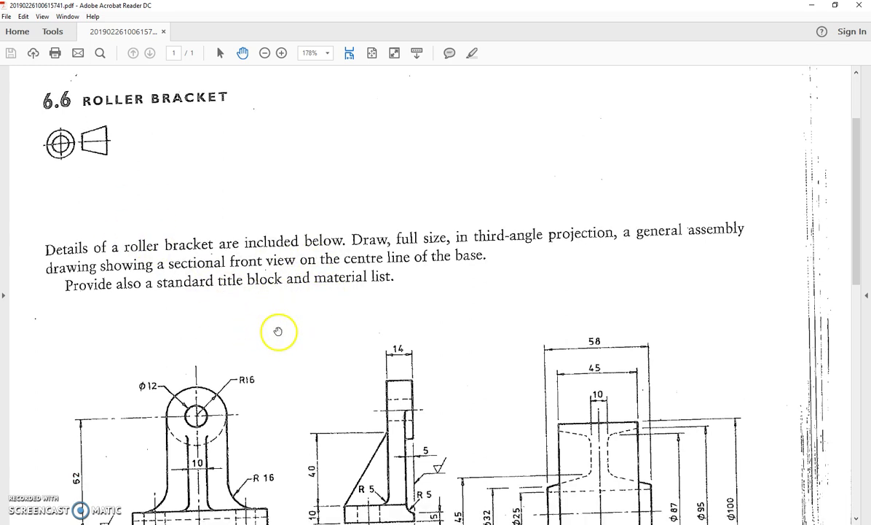
scroll(271, 297, down, 2)
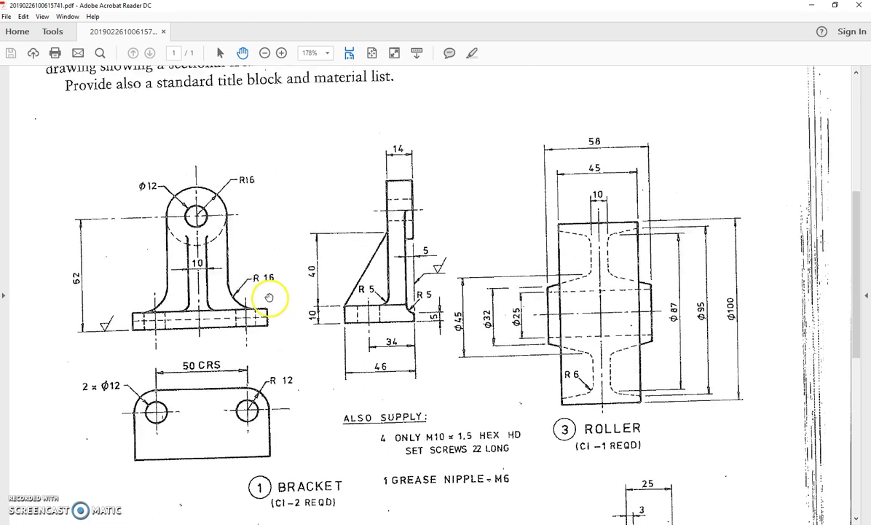
scroll(197, 216, down, 5)
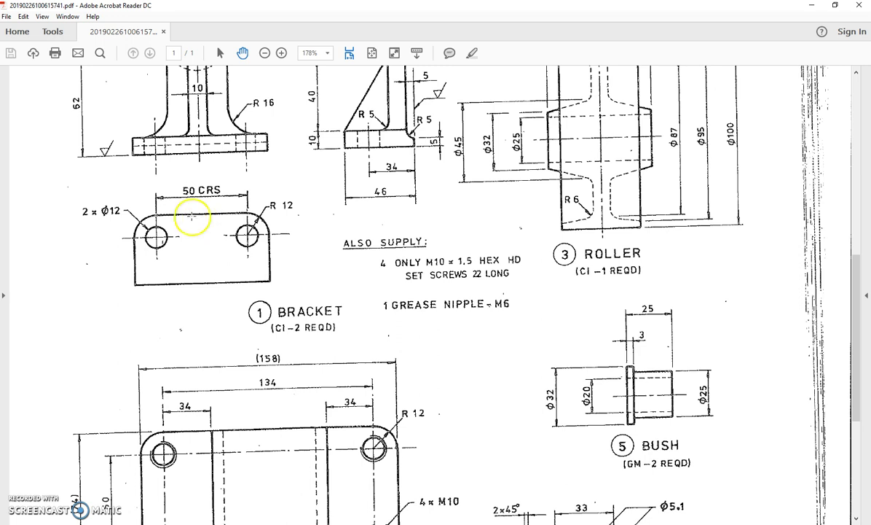
scroll(289, 226, down, 6)
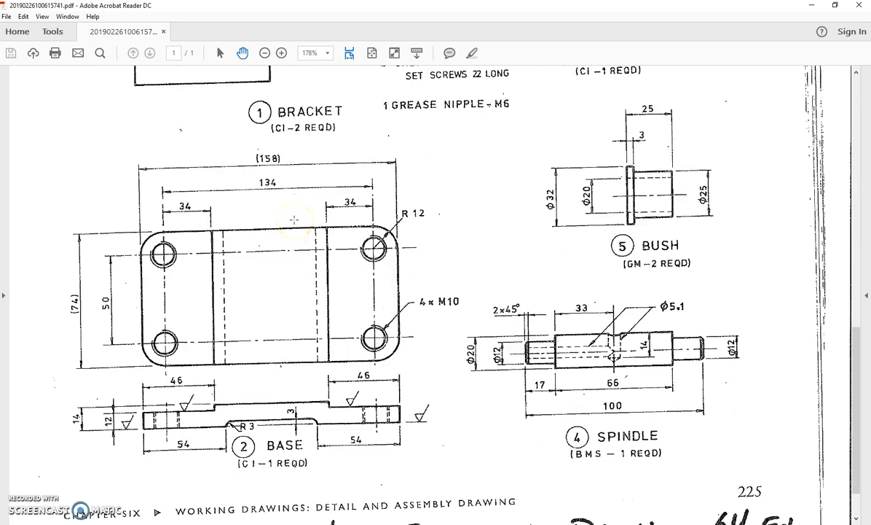
scroll(286, 204, up, 8)
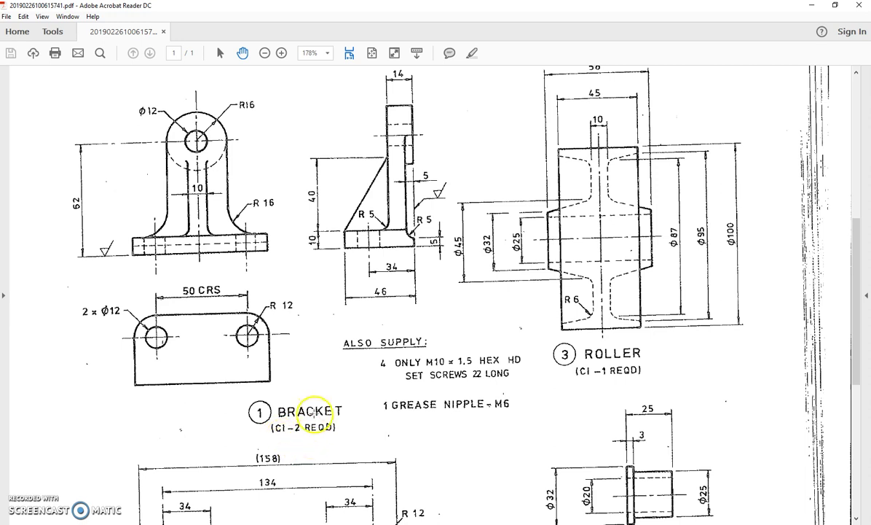
scroll(311, 413, down, 5)
scroll(285, 337, down, 4)
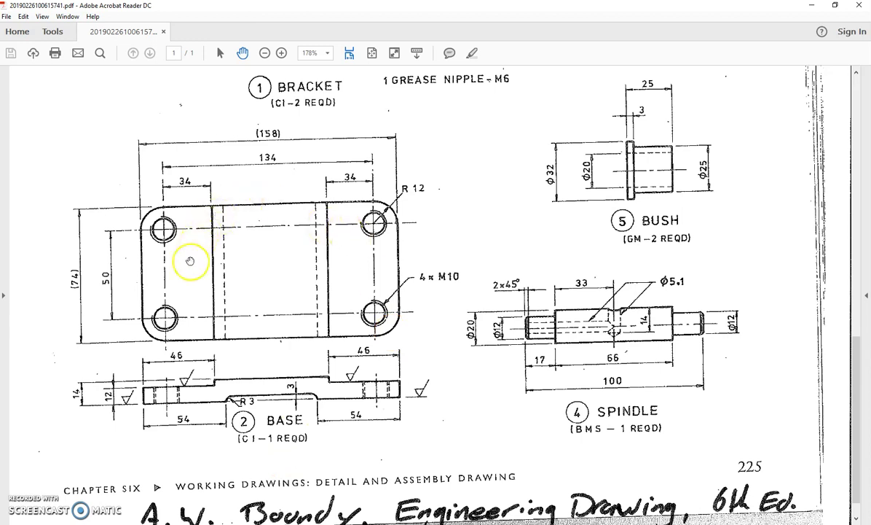
Step: Examine the third-angle projection symbol, the roller, bush and spindle details, and the list of screws and grease nipple to supply
scroll(297, 313, up, 8)
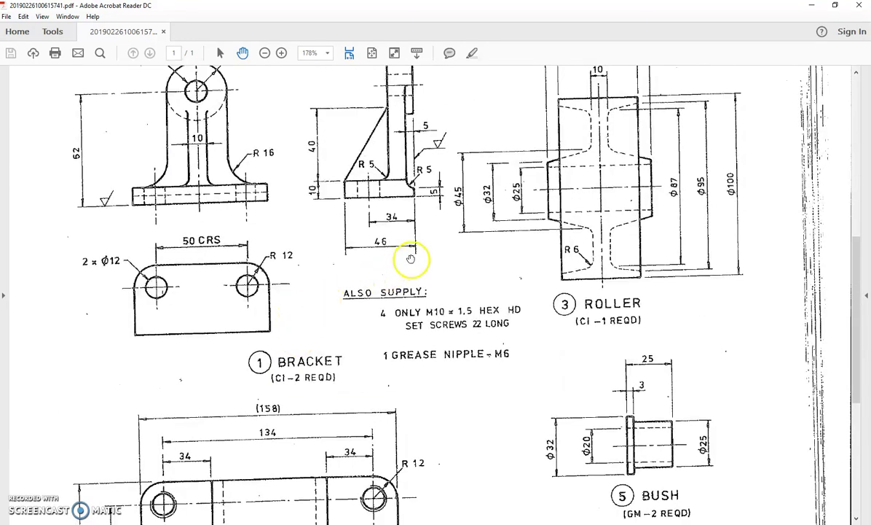
scroll(423, 258, up, 2)
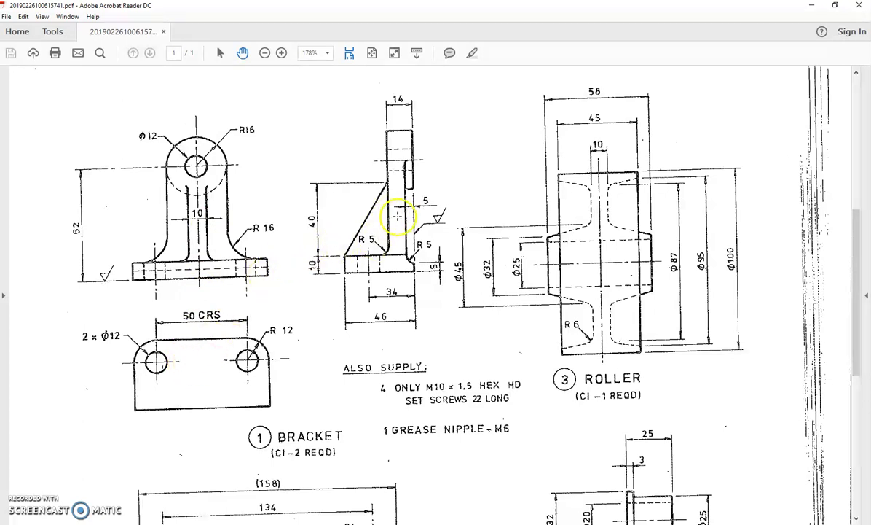
scroll(397, 218, up, 1)
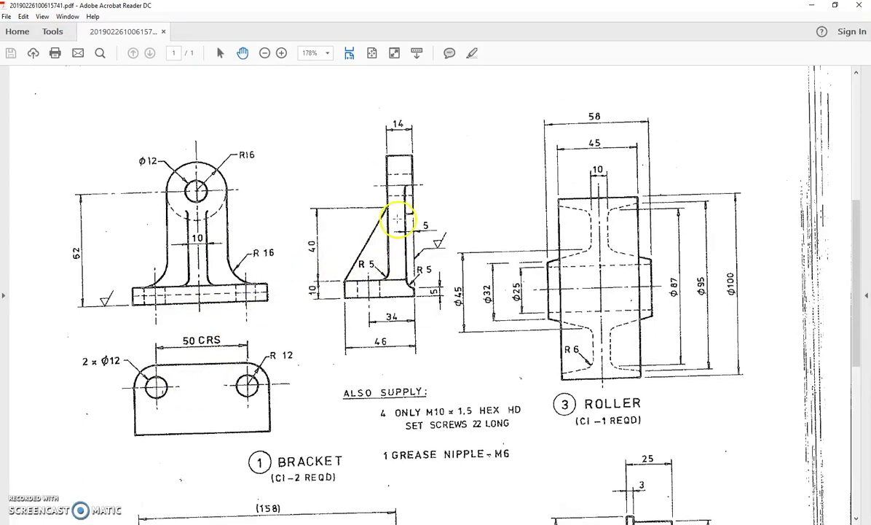
scroll(397, 218, down, 3)
scroll(398, 214, up, 2)
scroll(399, 214, up, 7)
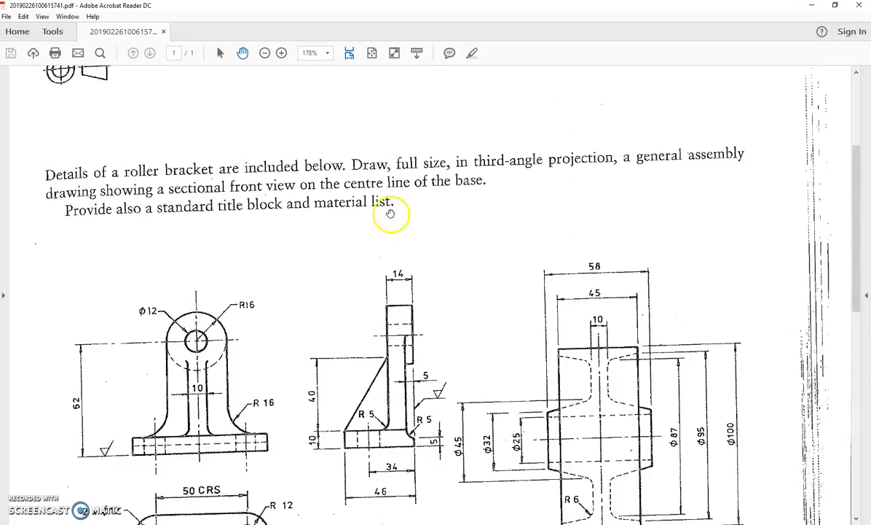
scroll(391, 213, up, 2)
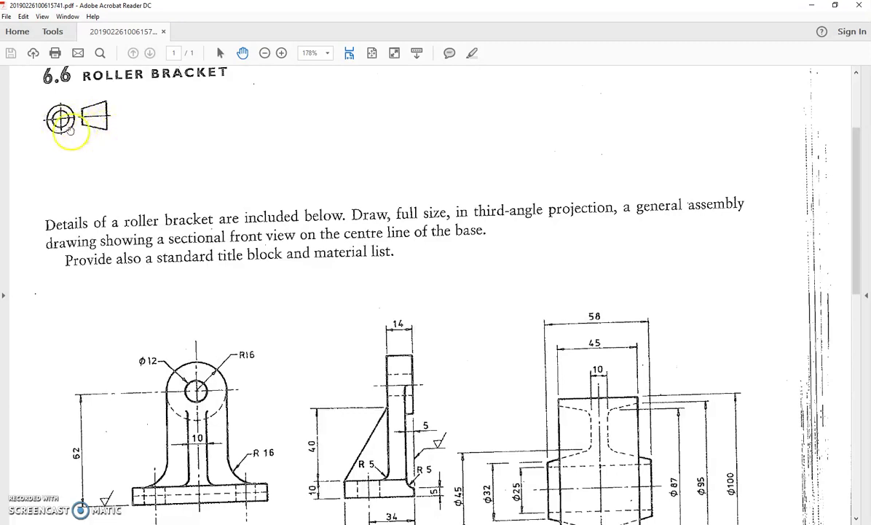
scroll(99, 124, down, 8)
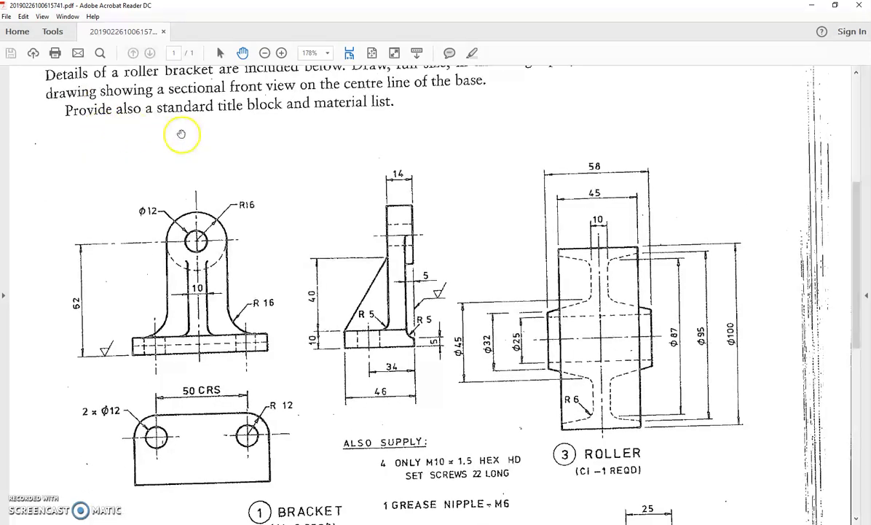
scroll(271, 176, down, 2)
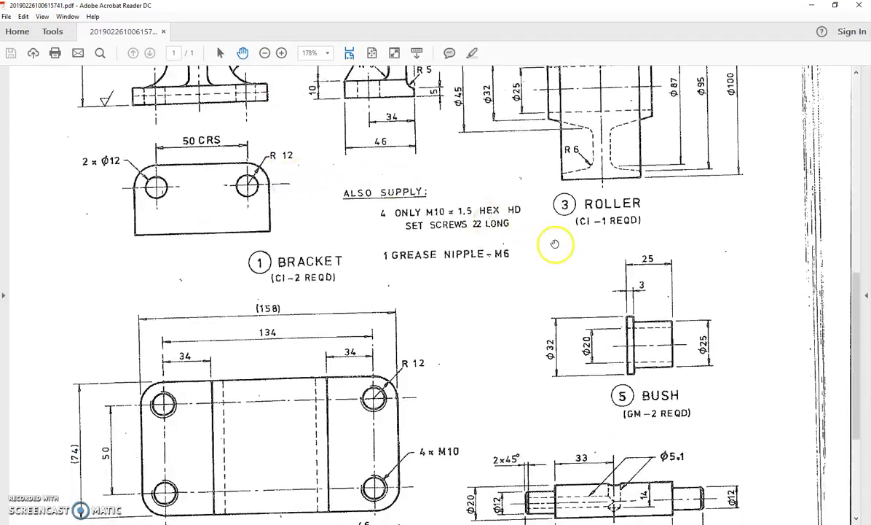
scroll(558, 245, down, 5)
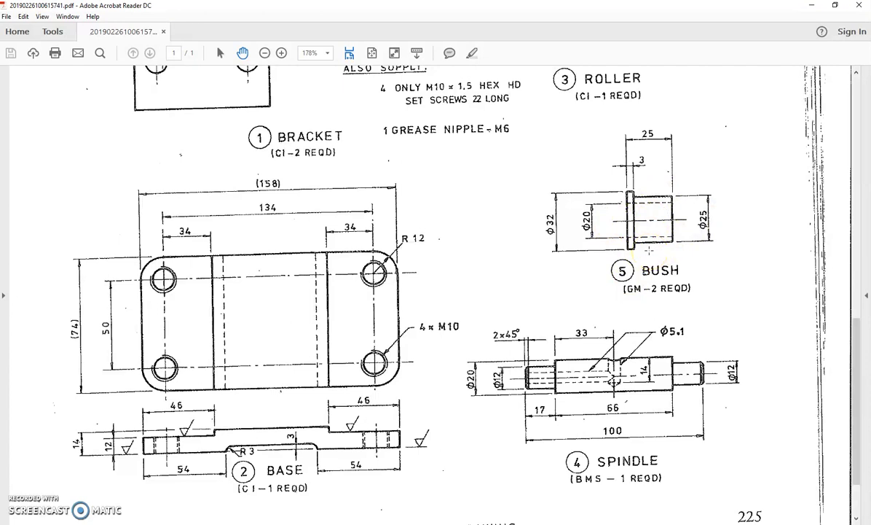
scroll(481, 189, up, 1)
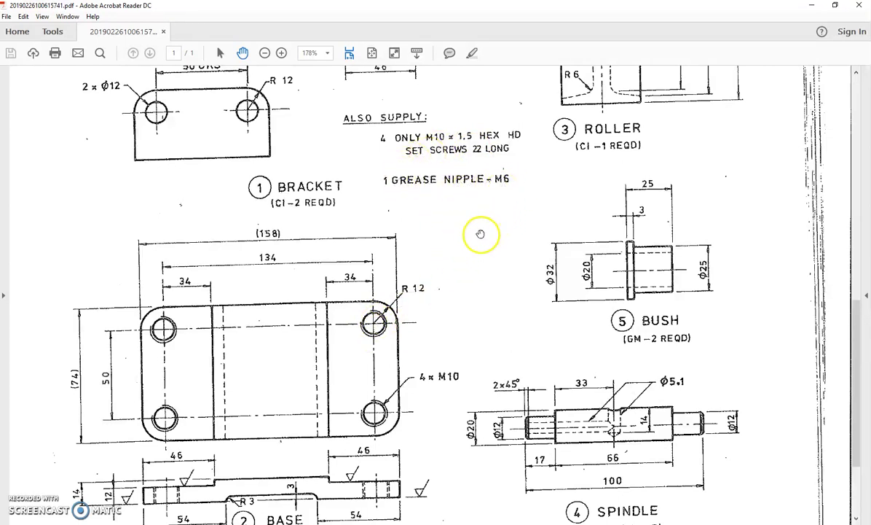
scroll(411, 201, up, 2)
scroll(411, 204, up, 6)
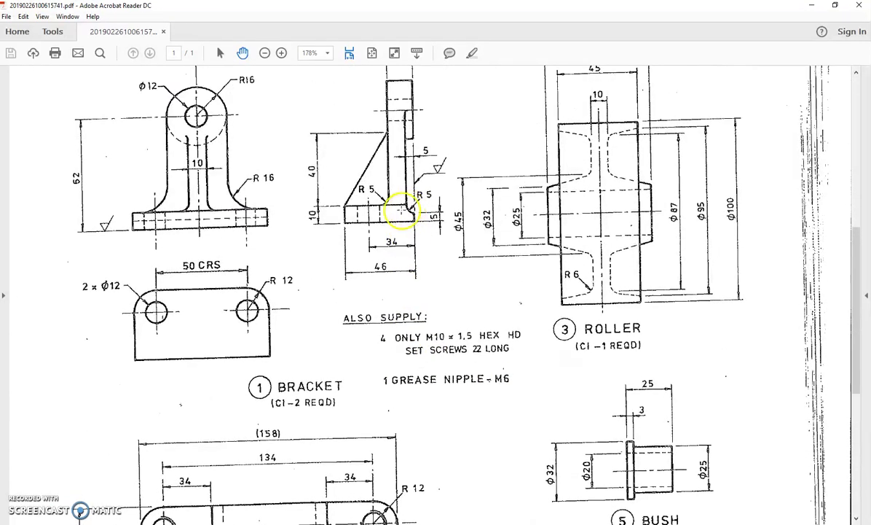
scroll(348, 277, up, 1)
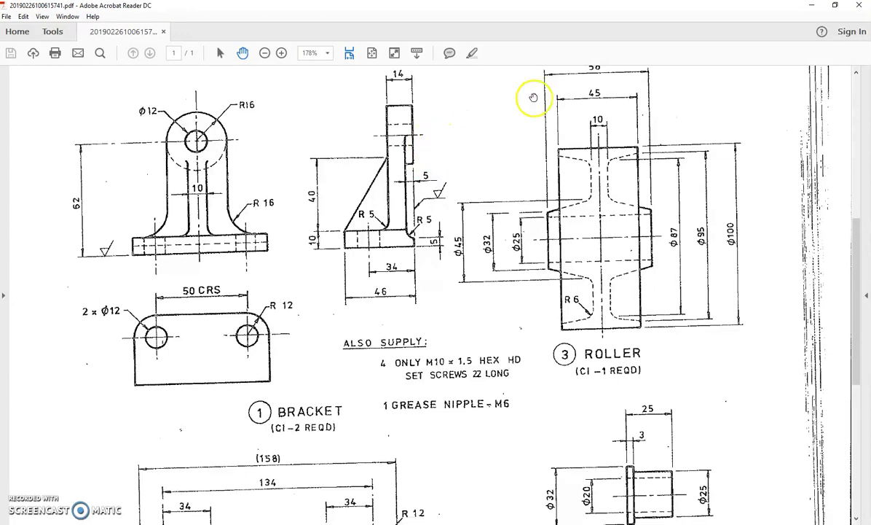
Step: Close the exercise PDF and start a new single-user project in Autodesk Inventor
click(862, 8)
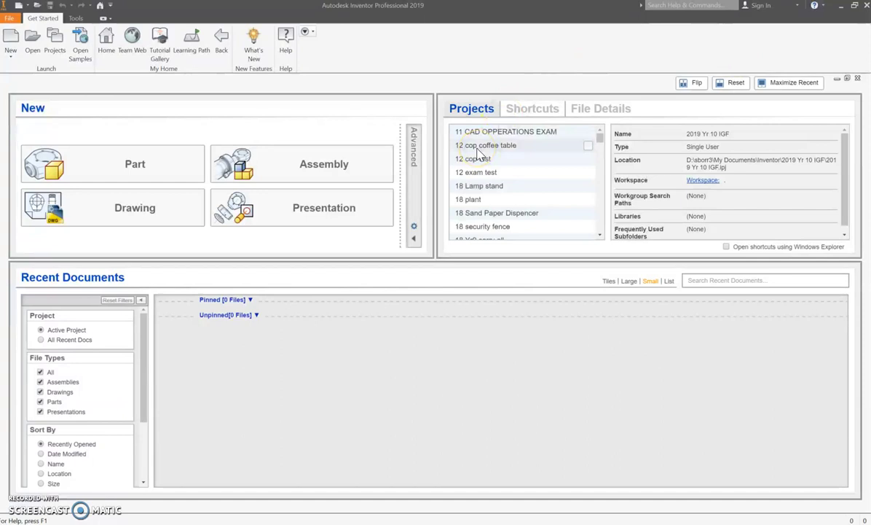
click(56, 41)
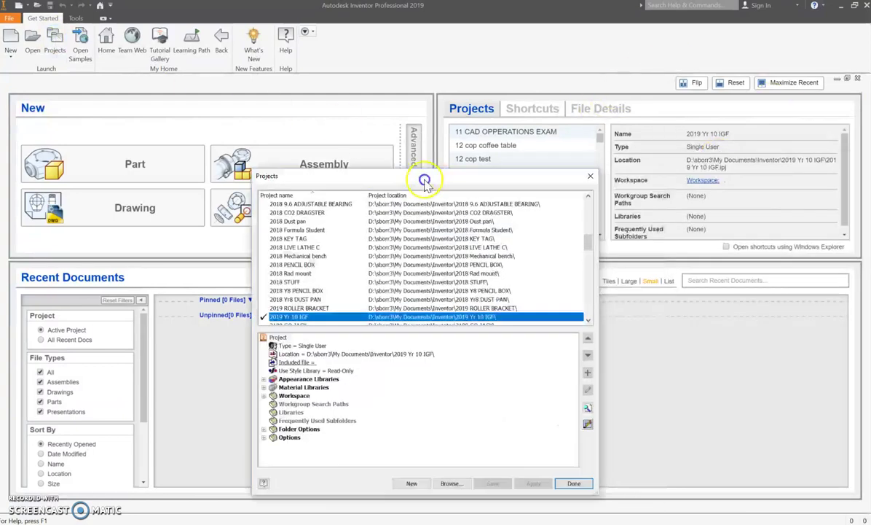
drag(427, 175, 252, 30)
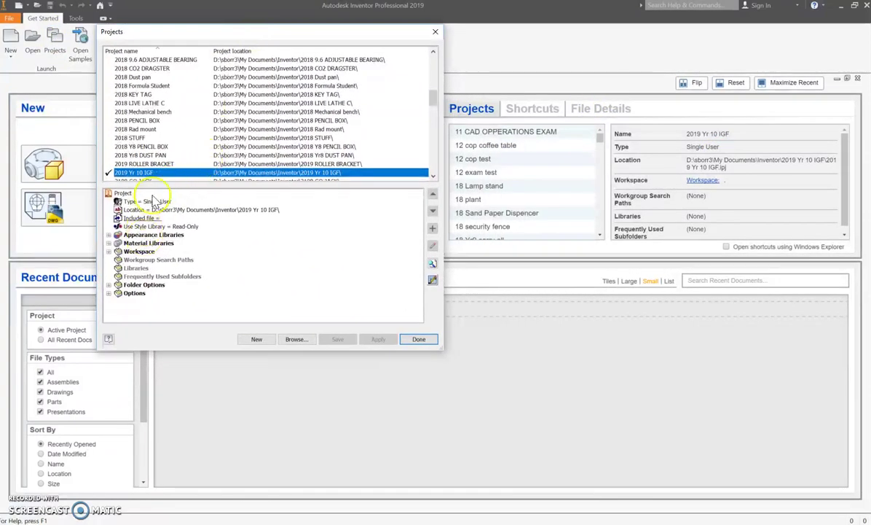
click(255, 339)
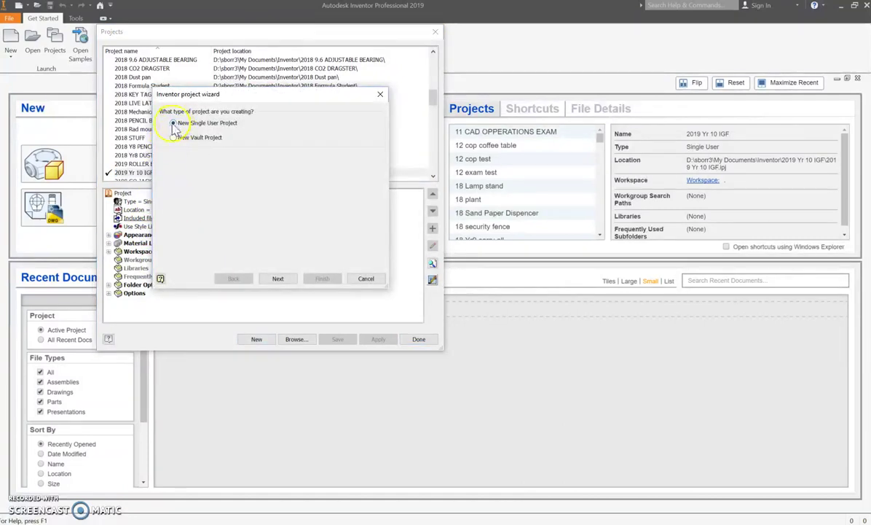
click(279, 280)
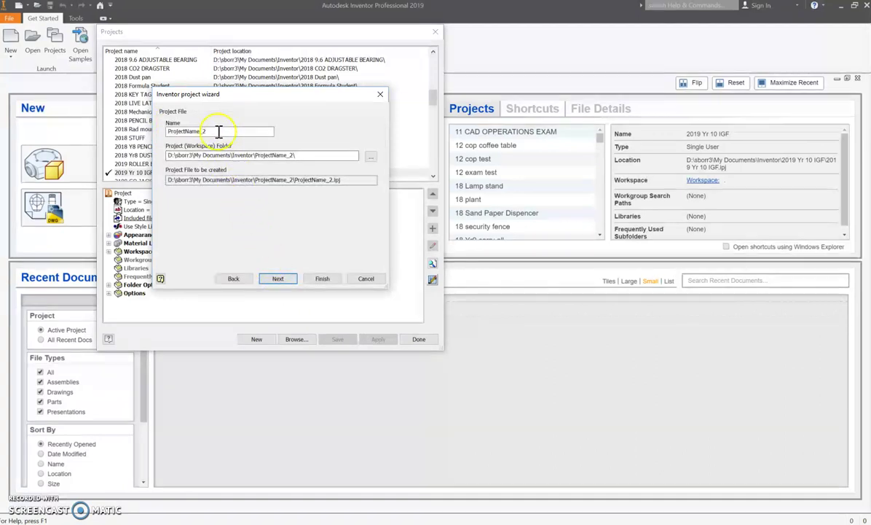
Step: Name the project 19 ROLLER BRACKET, create it without adding libraries, and finish managing projects
drag(217, 132, 179, 125)
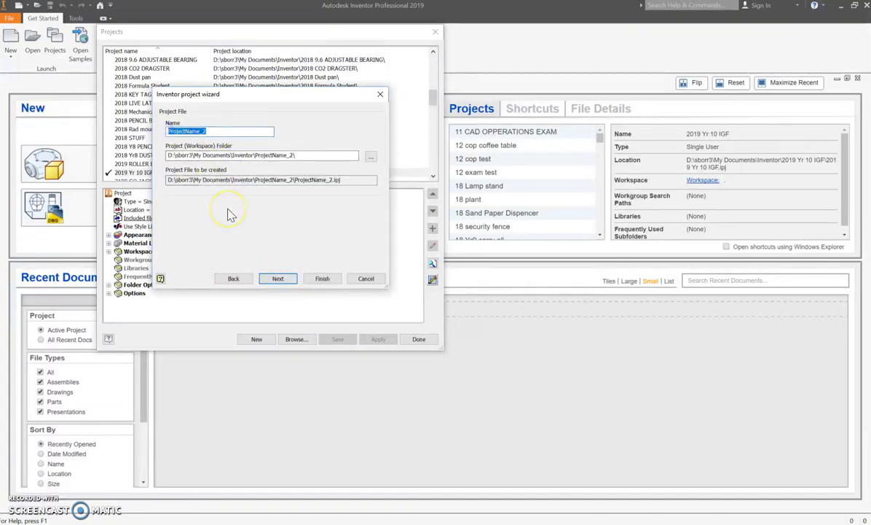
text(1)
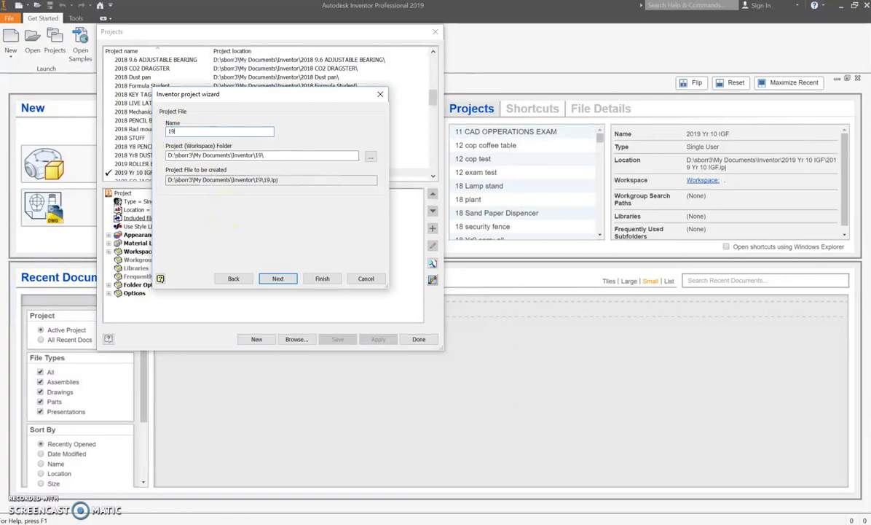
text(9)
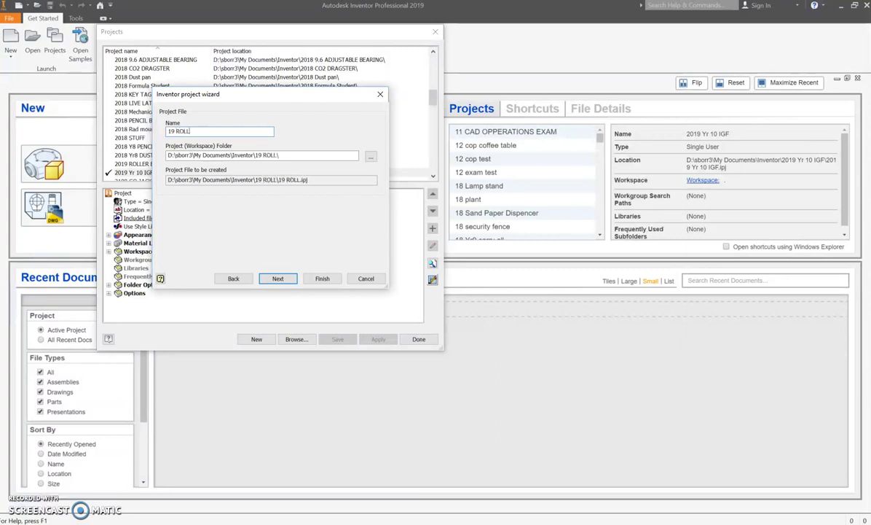
text(R BRACKET)
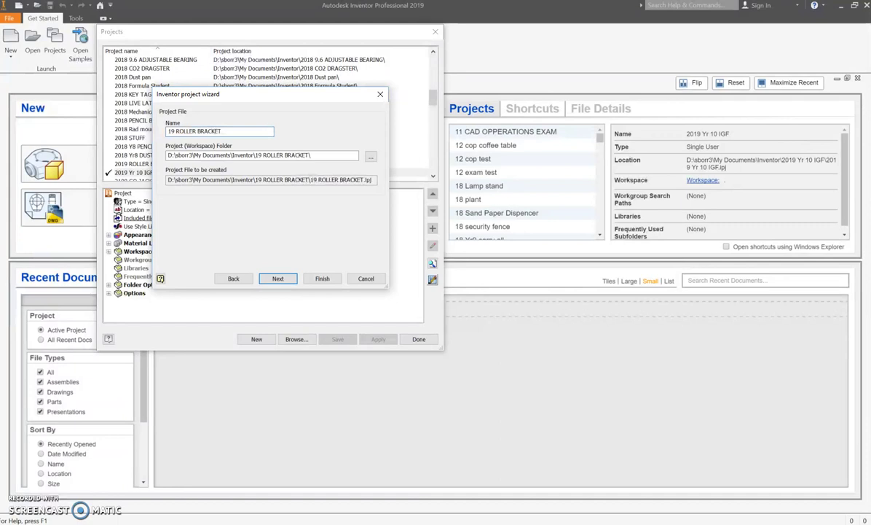
click(278, 282)
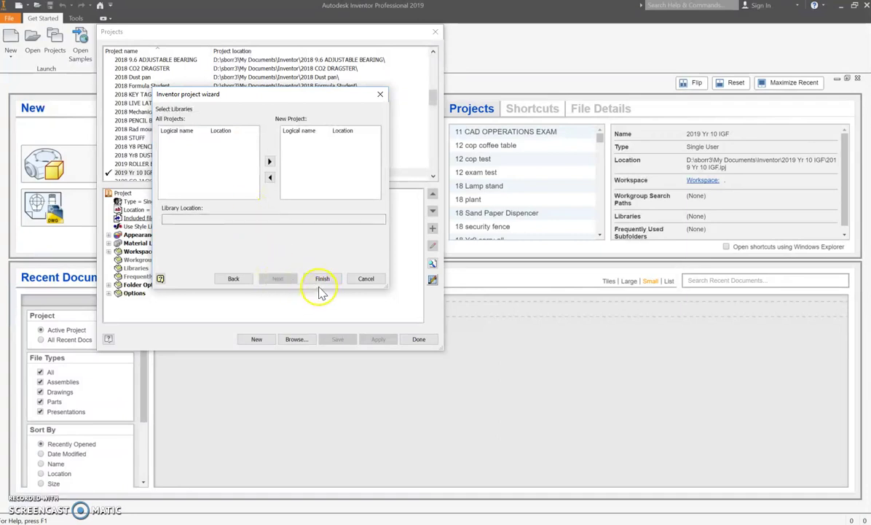
click(322, 279)
click(275, 216)
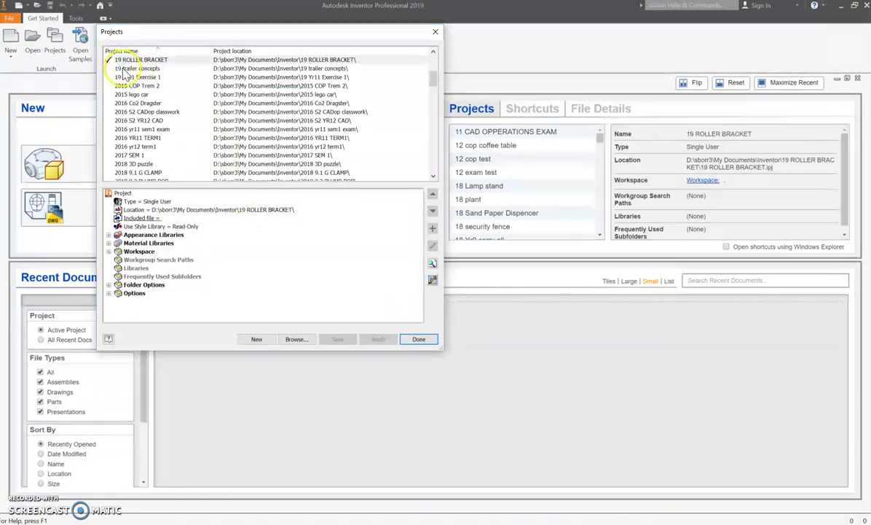
click(420, 341)
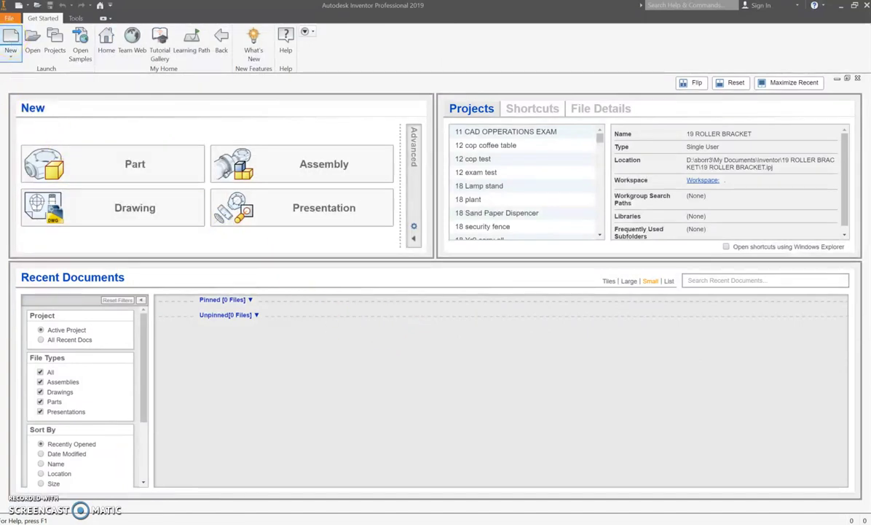
Step: Create a new part file from the metric Standard (mm).ipt template
click(10, 42)
click(259, 64)
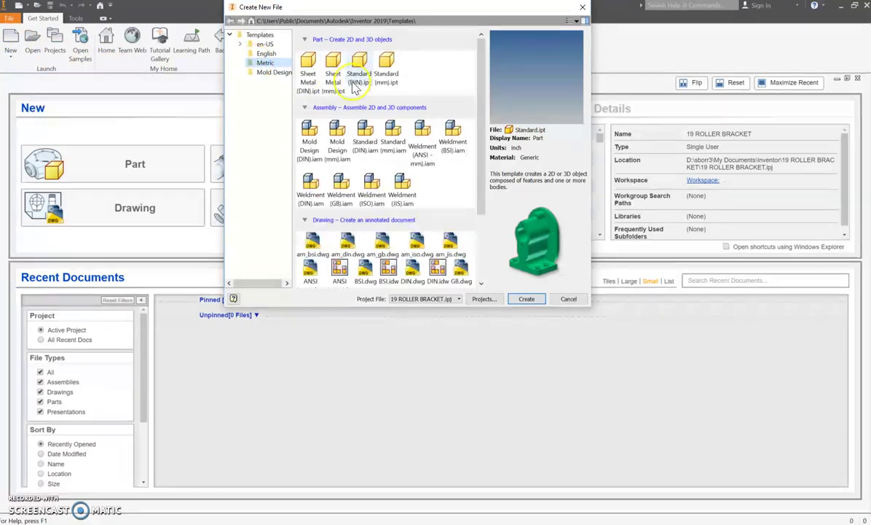
click(390, 67)
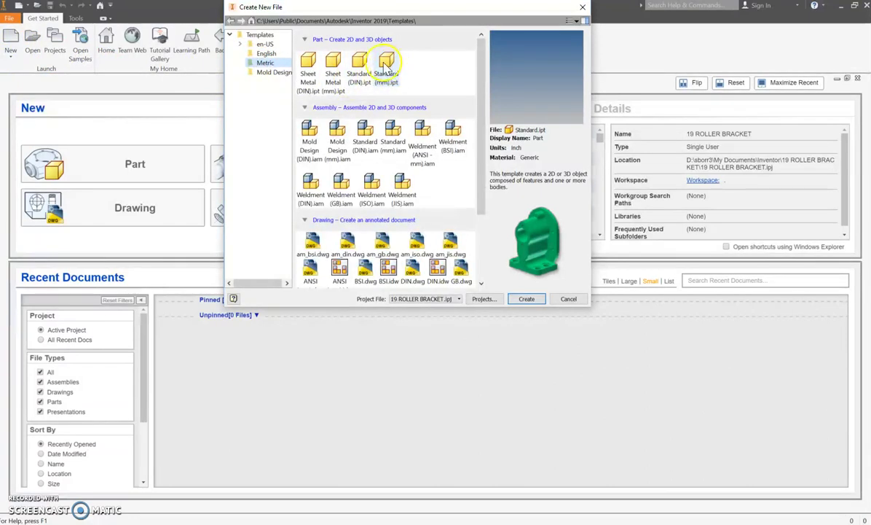
double_click(388, 66)
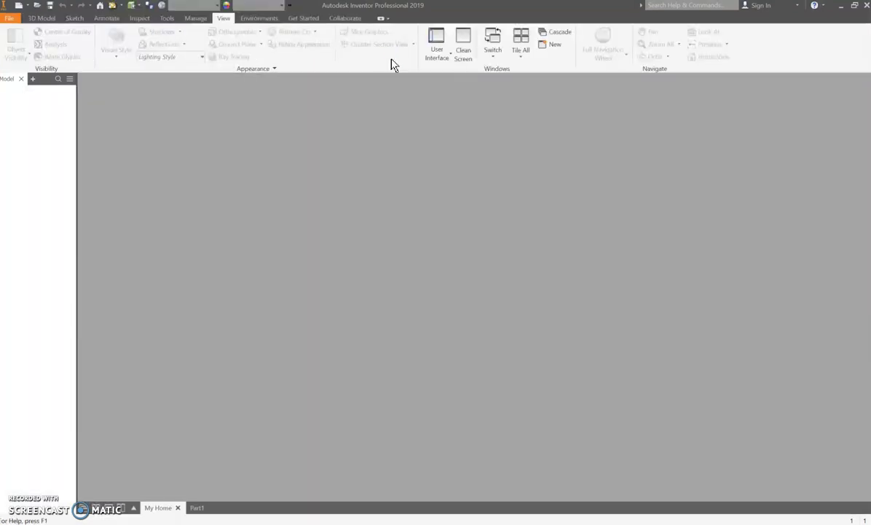
Step: Start a 2D sketch on the XZ plane and turn the top view so that the X axis runs horizontally
click(391, 65)
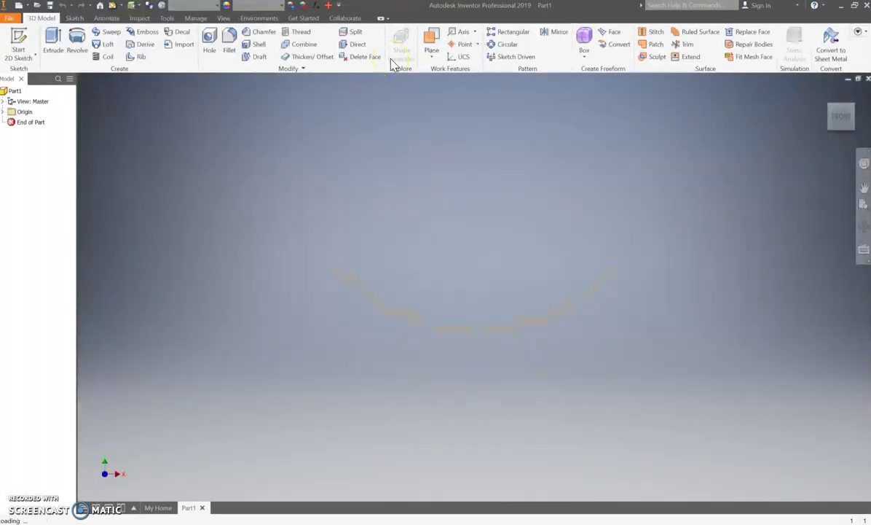
click(28, 48)
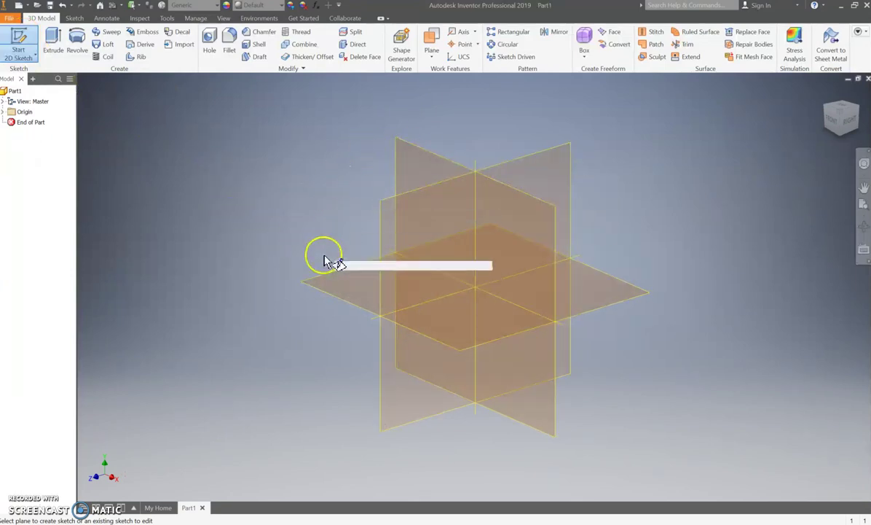
click(332, 282)
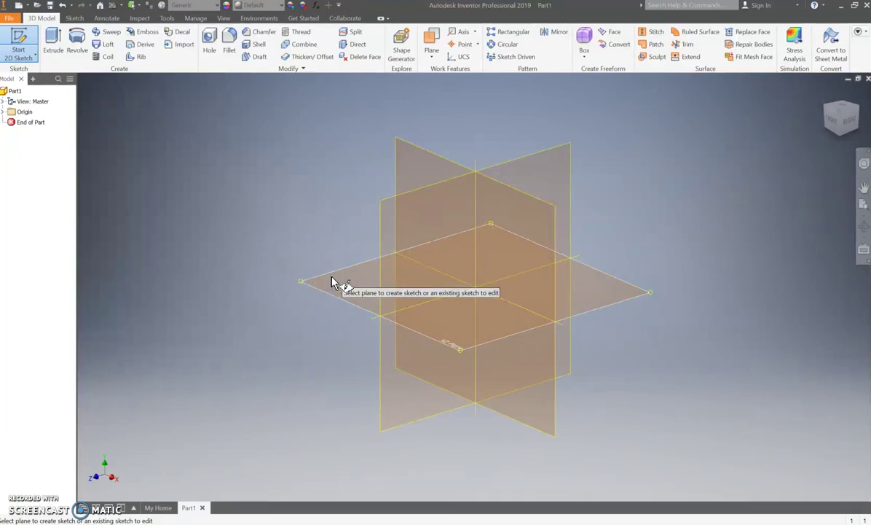
click(413, 277)
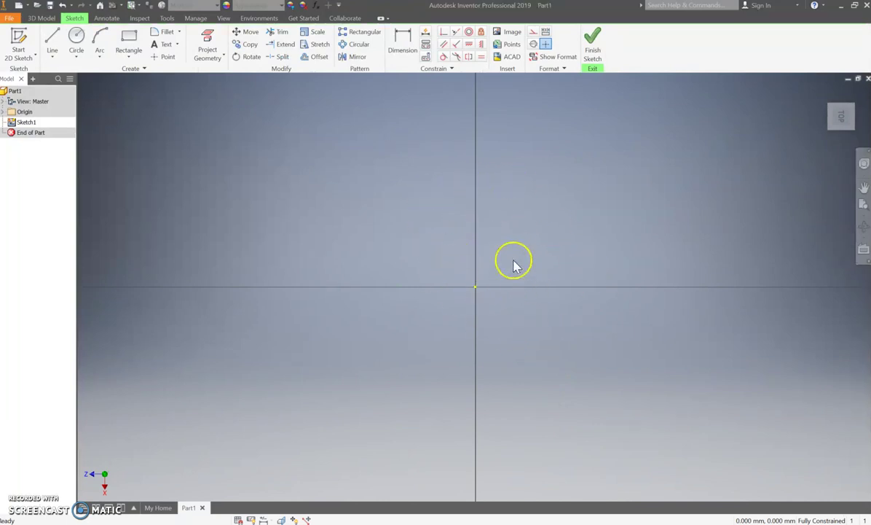
mouse_move(839, 118)
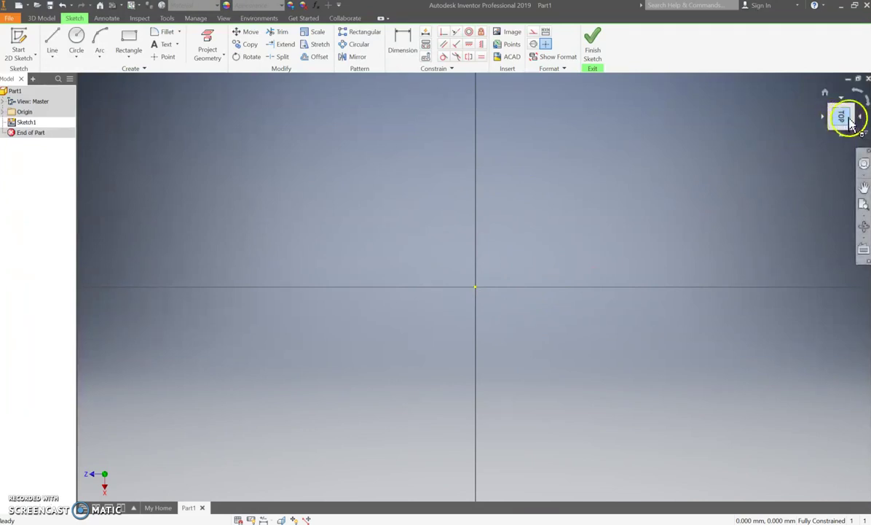
click(858, 92)
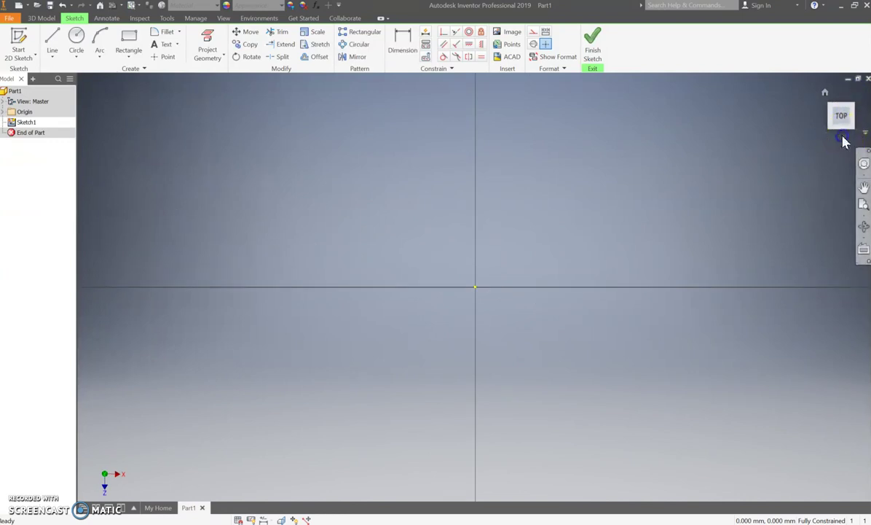
click(843, 139)
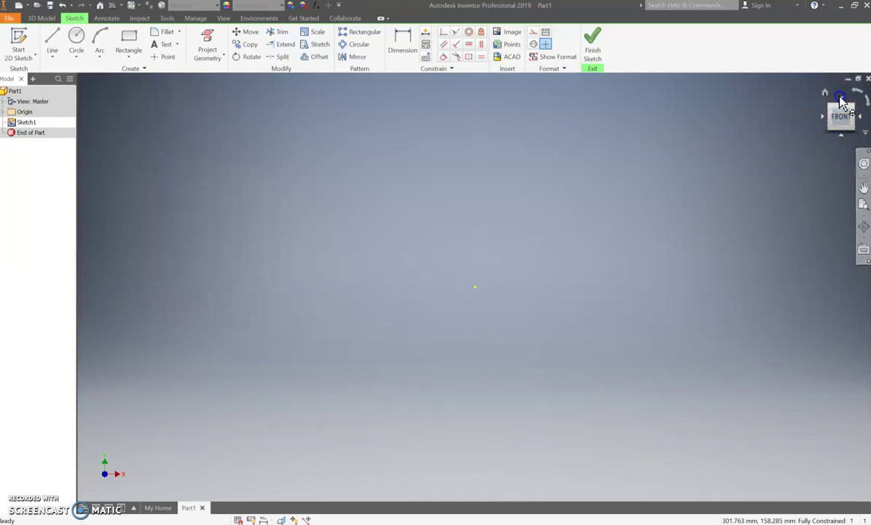
click(840, 100)
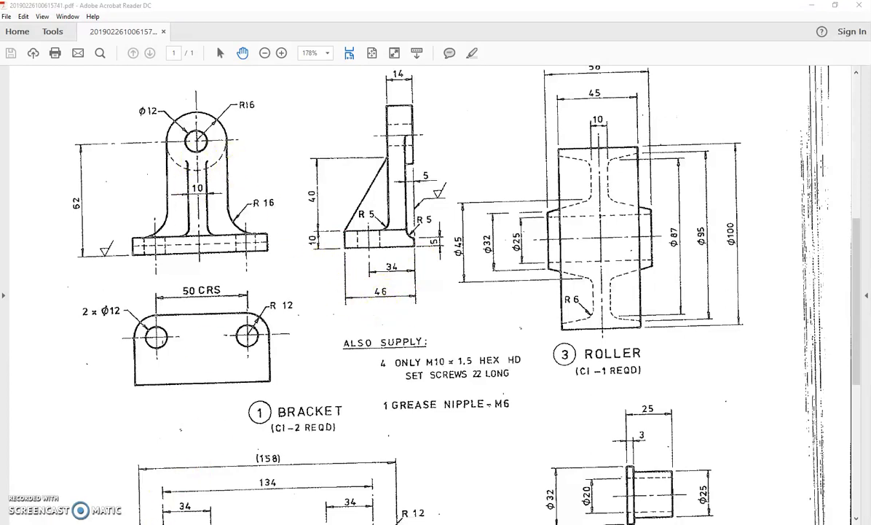
Step: Draw a 74 mm wide by 46 mm high rectangle with one corner on the sketch origin
key(alt+Tab)
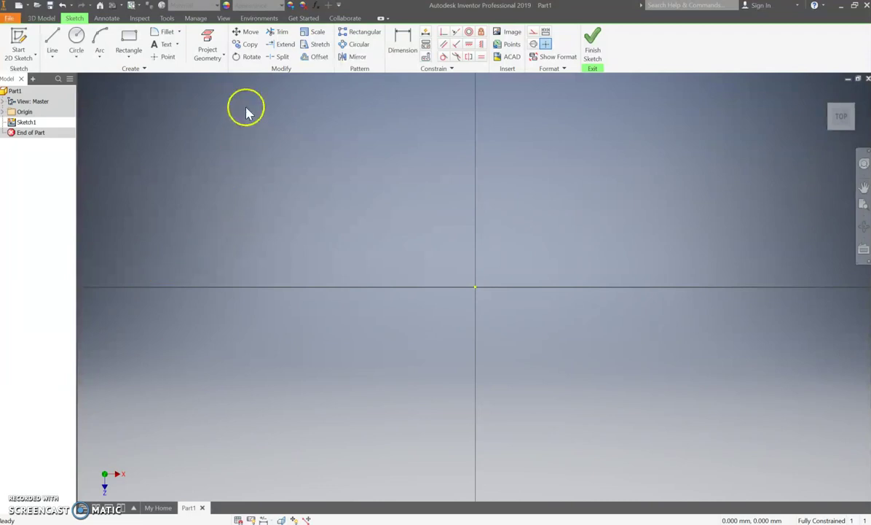
click(128, 40)
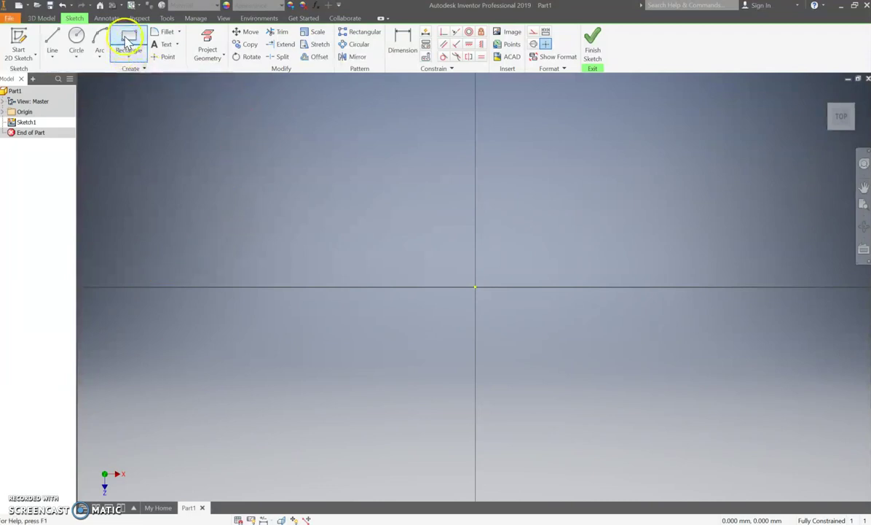
click(474, 286)
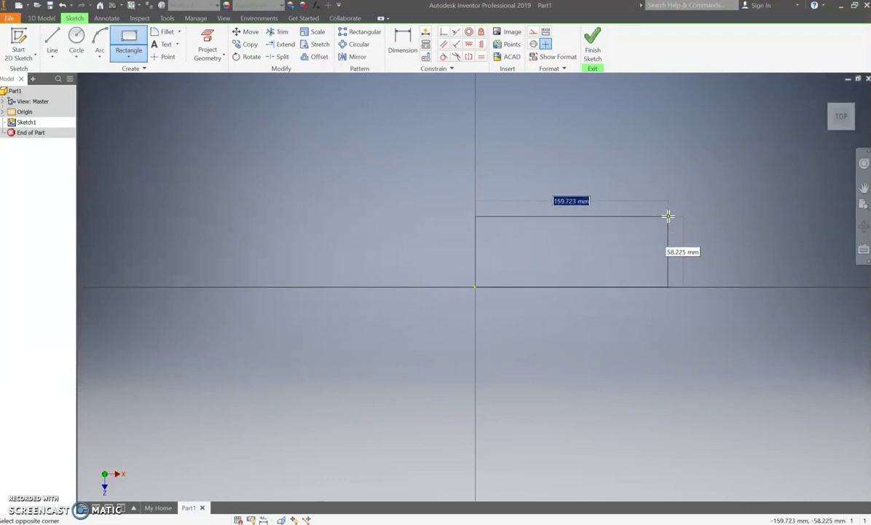
text(74)
key(Tab)
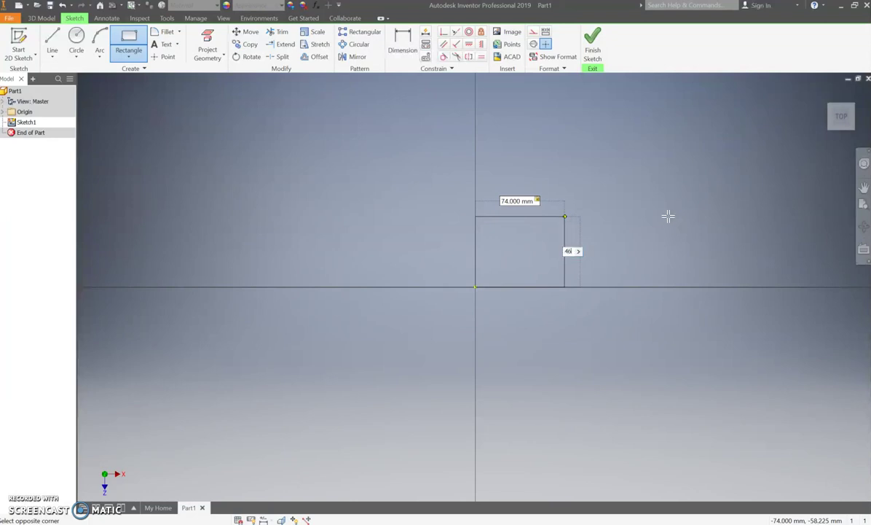
text(46)
key(Return)
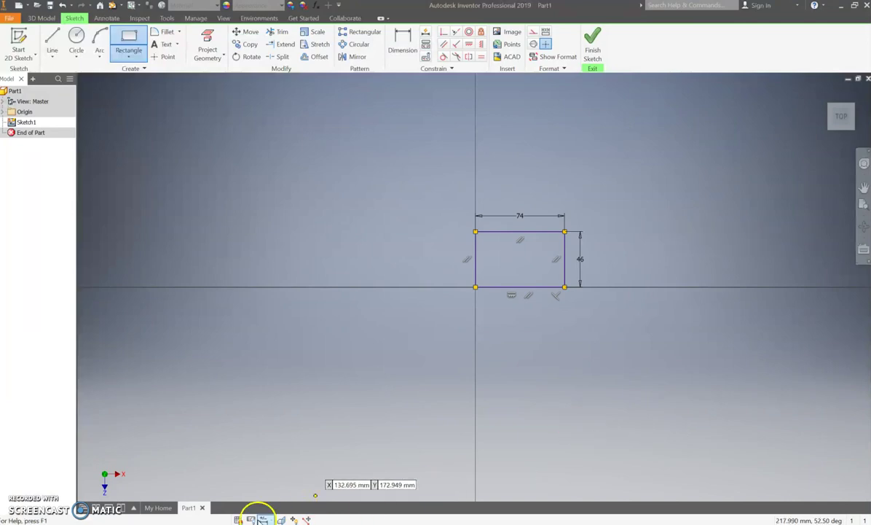
Step: Check the bracket's corner radius on the PDF drawing and fillet the rectangle's two upper corners with a 12 mm radius
click(261, 518)
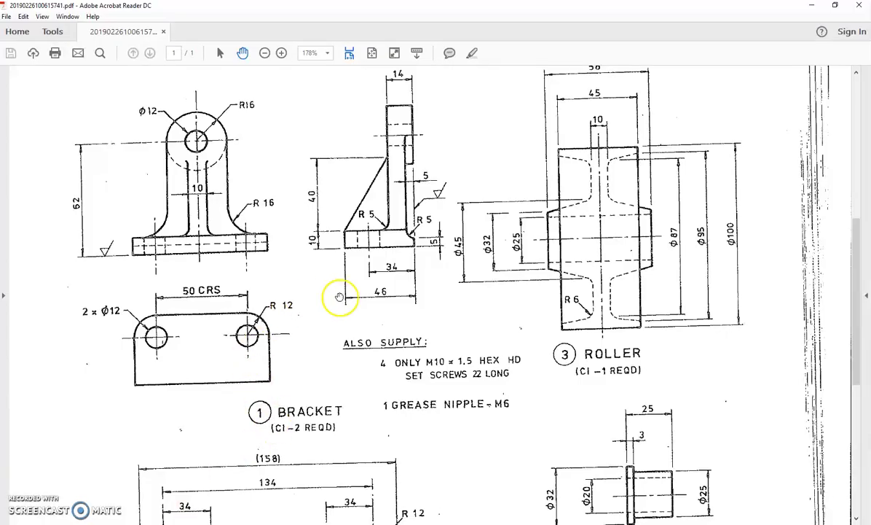
click(188, 519)
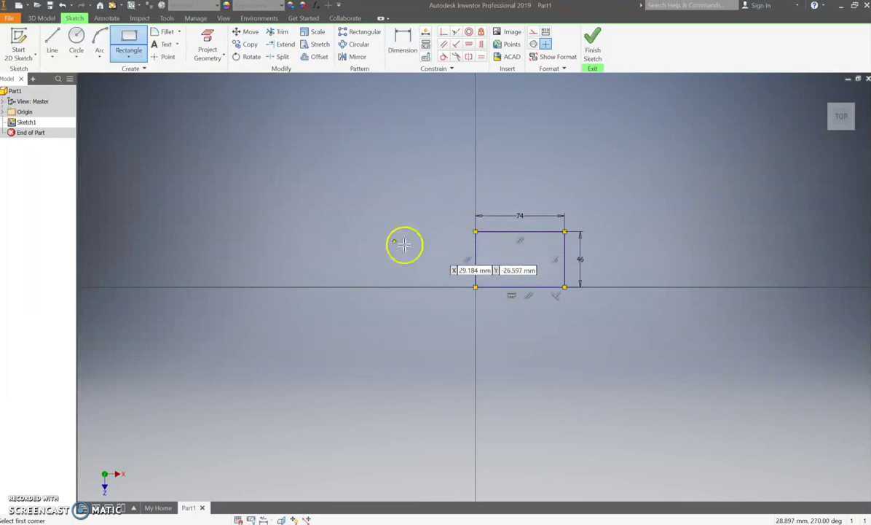
click(159, 34)
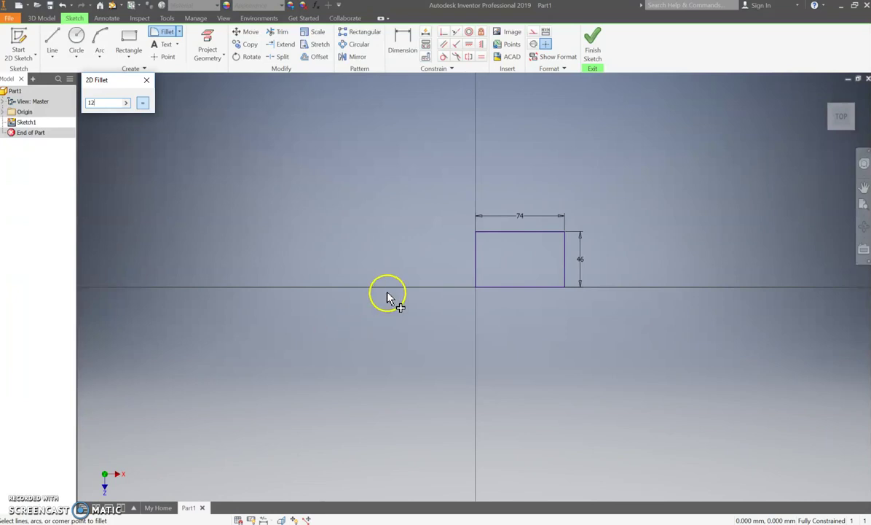
click(475, 249)
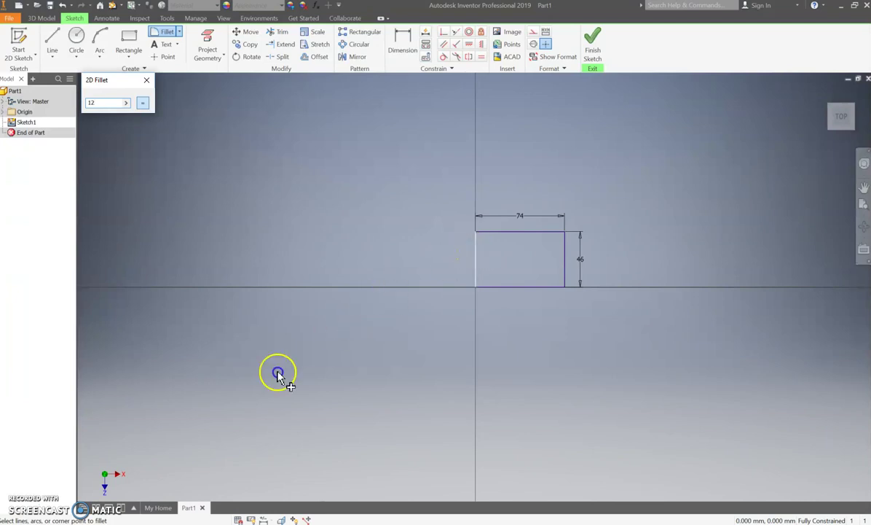
click(485, 233)
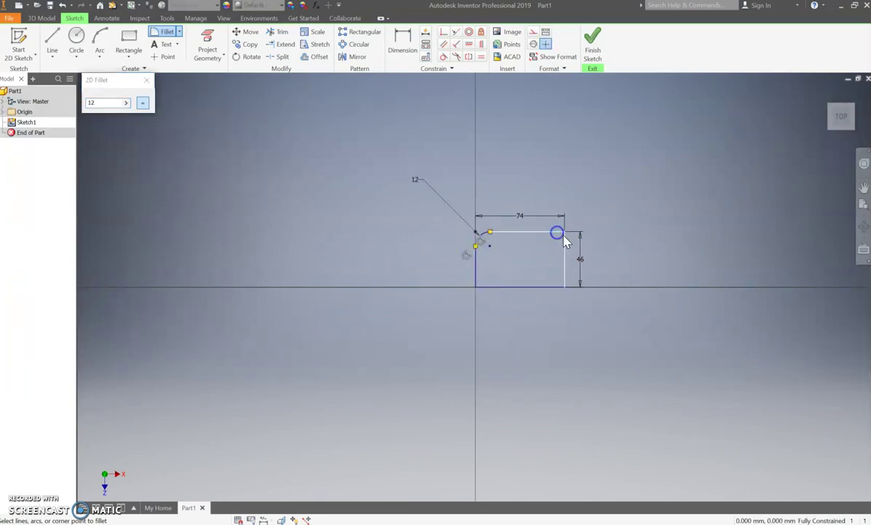
click(567, 242)
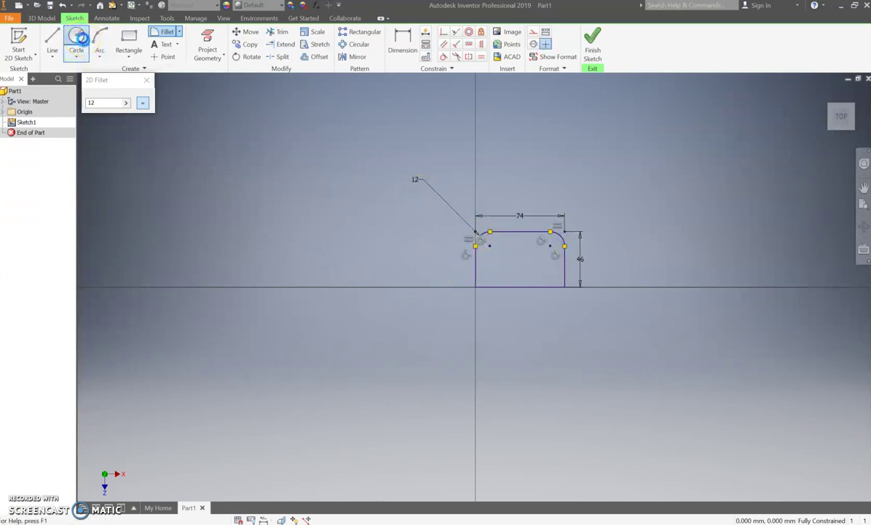
Step: Draw a 12 mm diameter circle on the centre point of each corner fillet
click(80, 36)
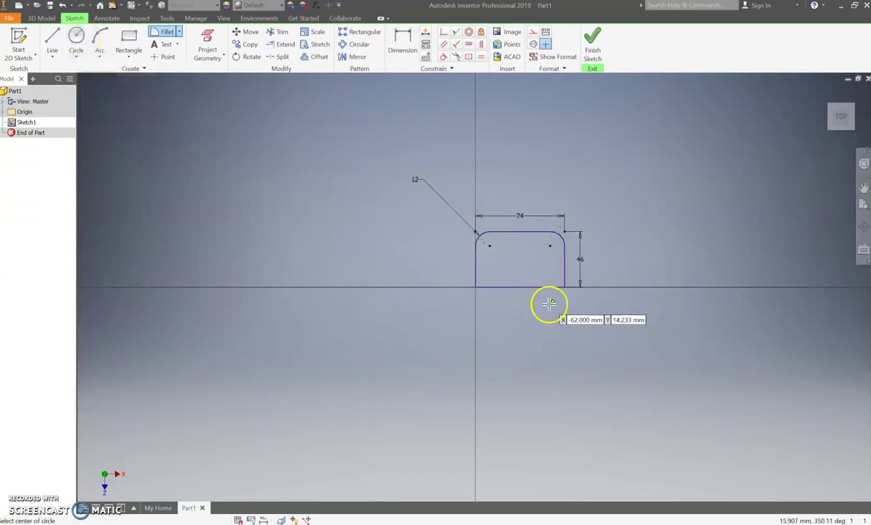
click(491, 247)
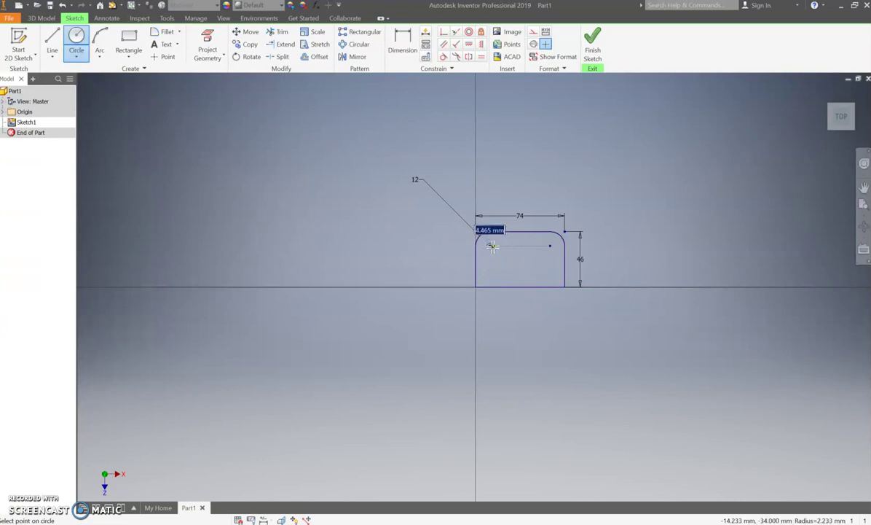
key(Return)
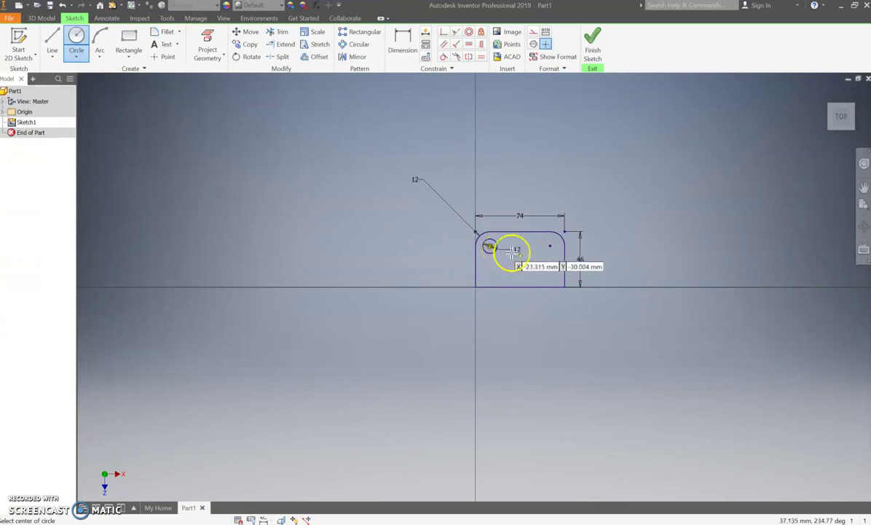
click(552, 249)
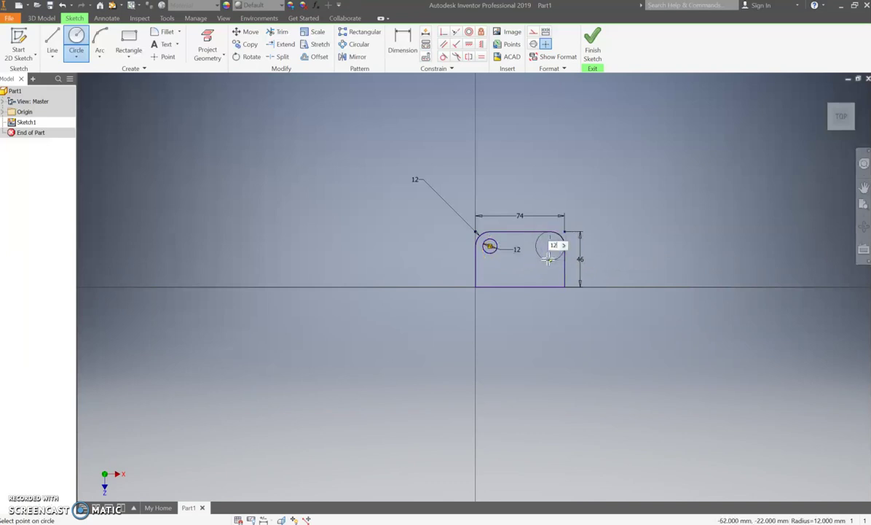
text(12)
key(Return)
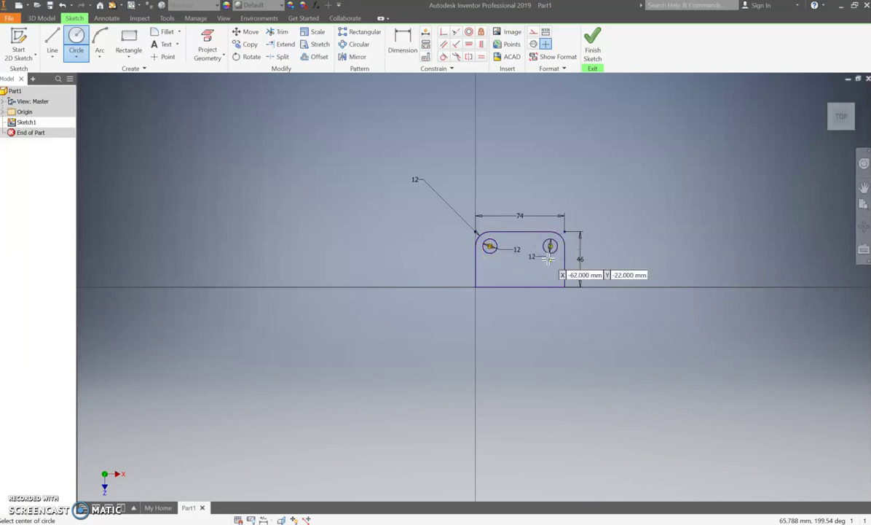
Step: Finish the sketch and extrude the plate profile 10 mm upward, leaving the two circles as through holes
click(594, 40)
scroll(476, 288, up, 5)
middle_drag(652, 244, 490, 231)
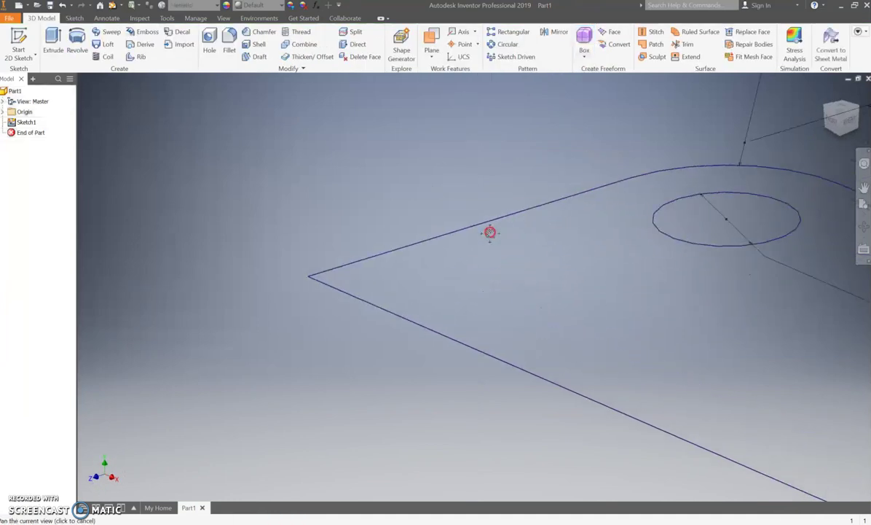
scroll(437, 247, down, 6)
middle_drag(427, 240, 342, 249)
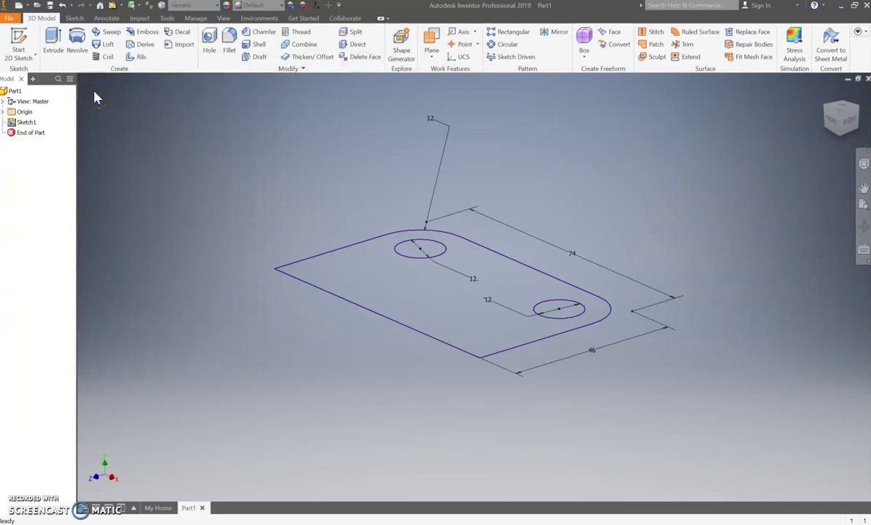
click(55, 51)
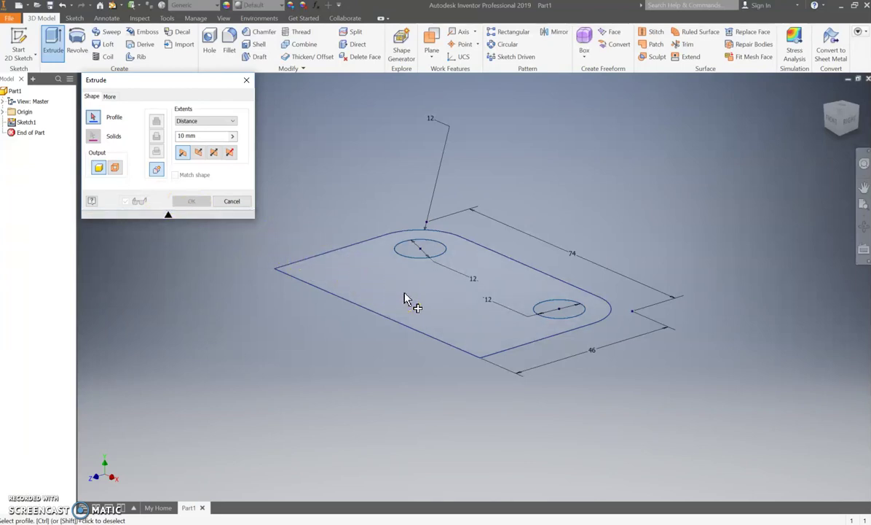
click(426, 258)
click(496, 286)
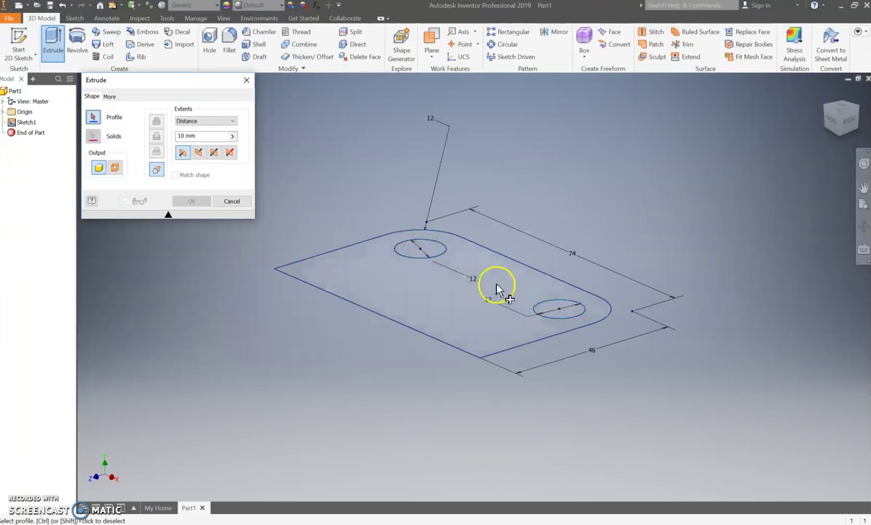
click(459, 292)
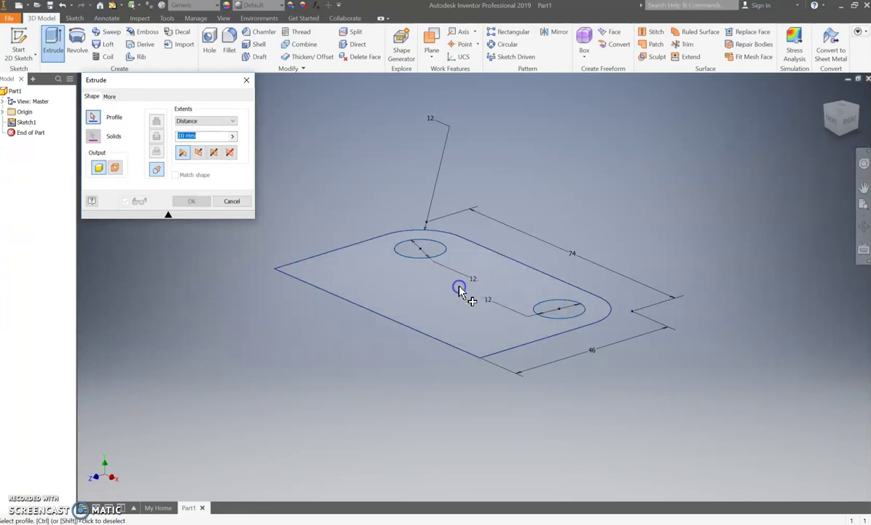
drag(459, 292, 112, 140)
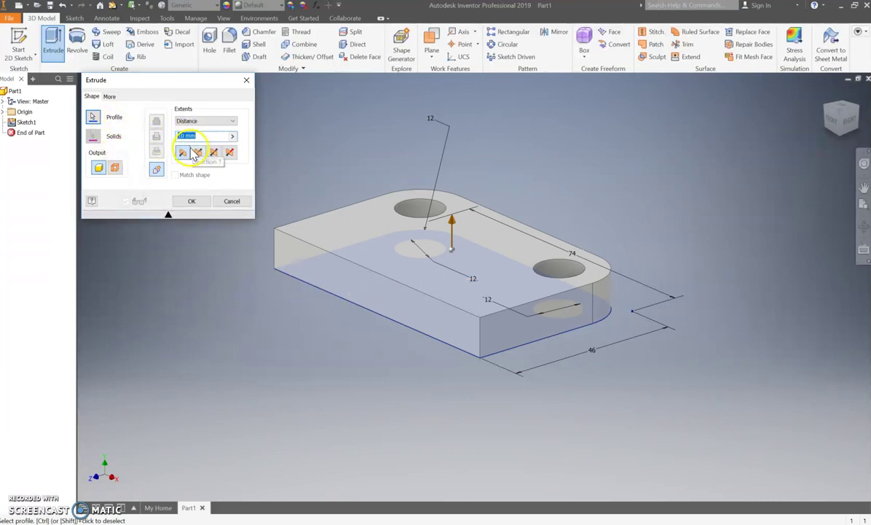
click(193, 202)
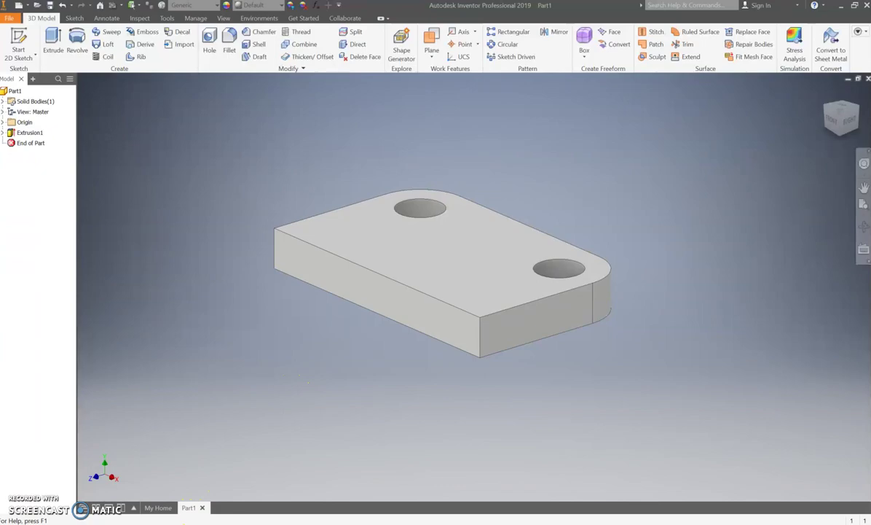
Step: Return to the part and create a new sketch on the base plate's long square-cornered front face
key(alt+Tab)
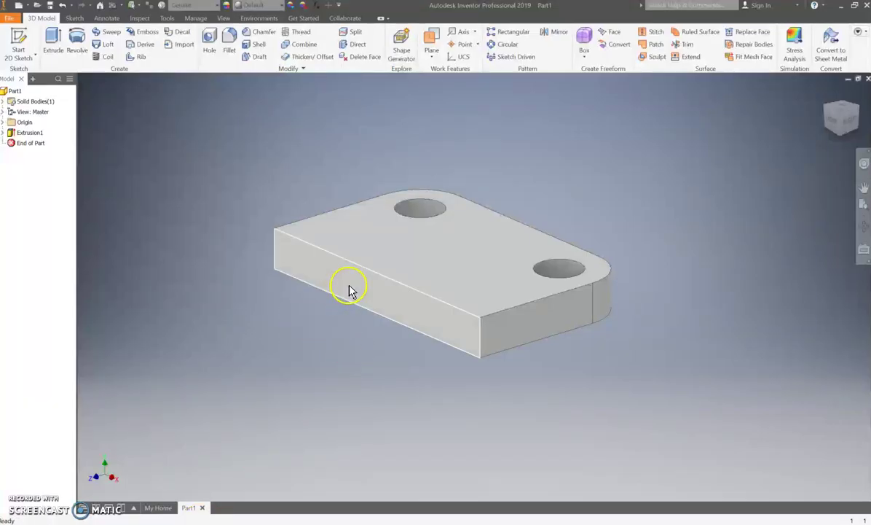
click(349, 285)
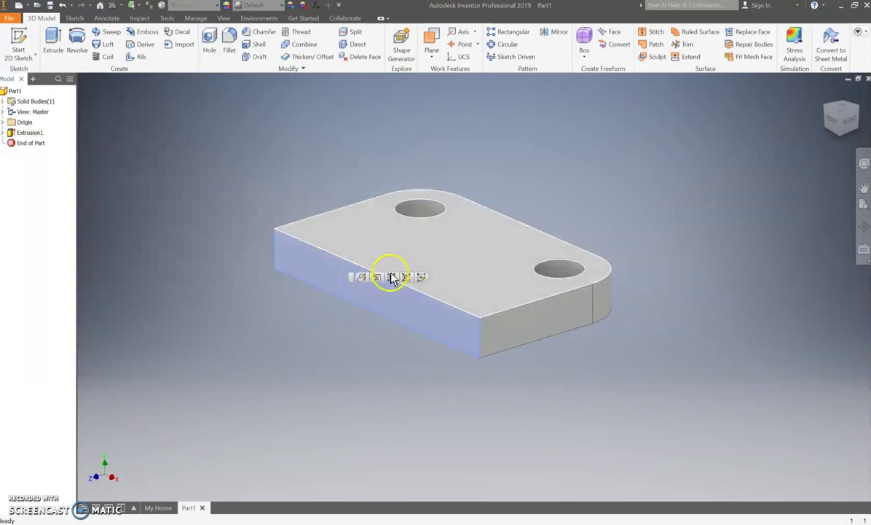
click(422, 277)
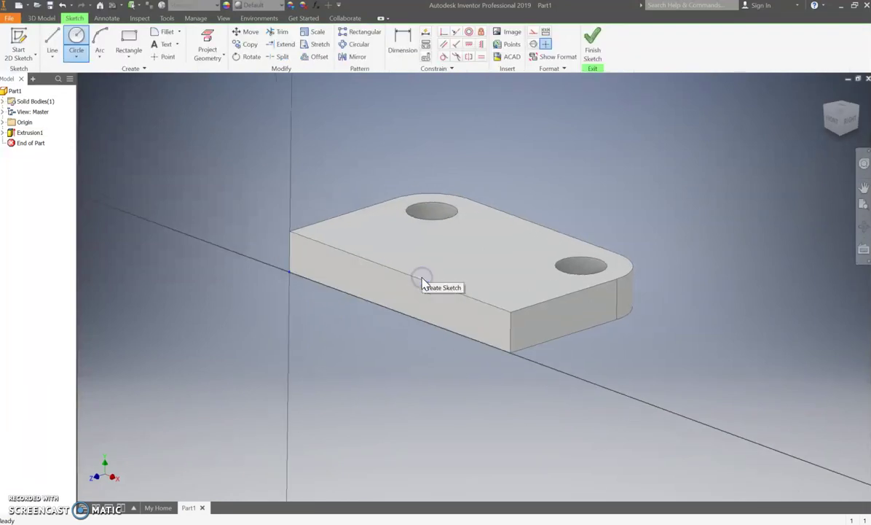
mouse_move(510, 260)
middle_down()
mouse_move(441, 282)
mouse_move(305, 297)
middle_up()
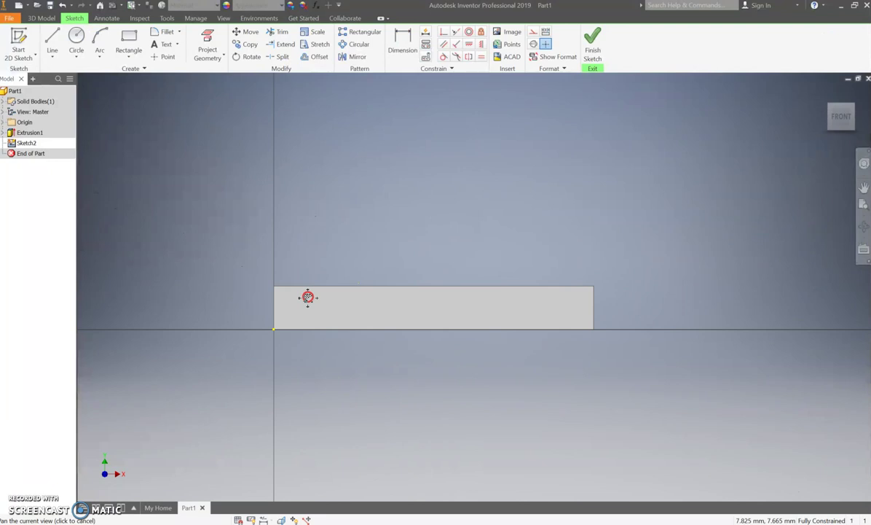
Step: Draw a rectangle 32 mm wide and 68 mm high above the base plate in the front-face sketch
click(128, 42)
middle_drag(557, 213, 513, 304)
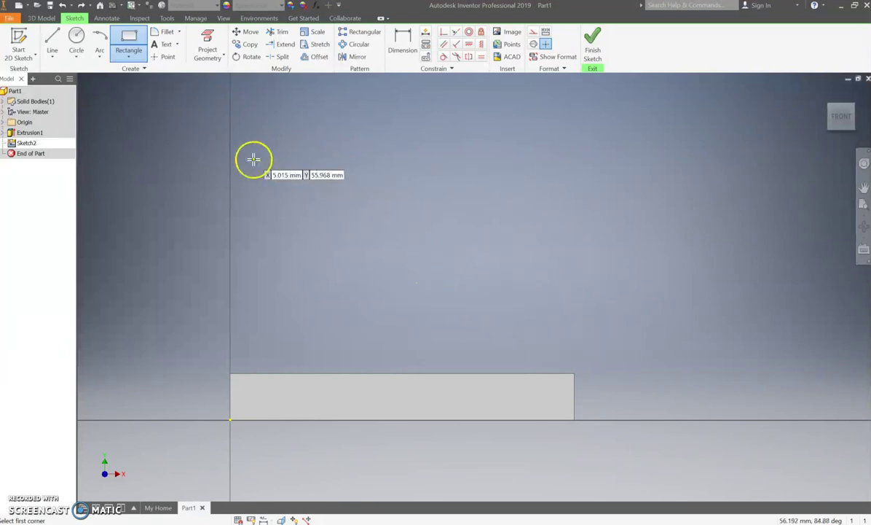
click(127, 40)
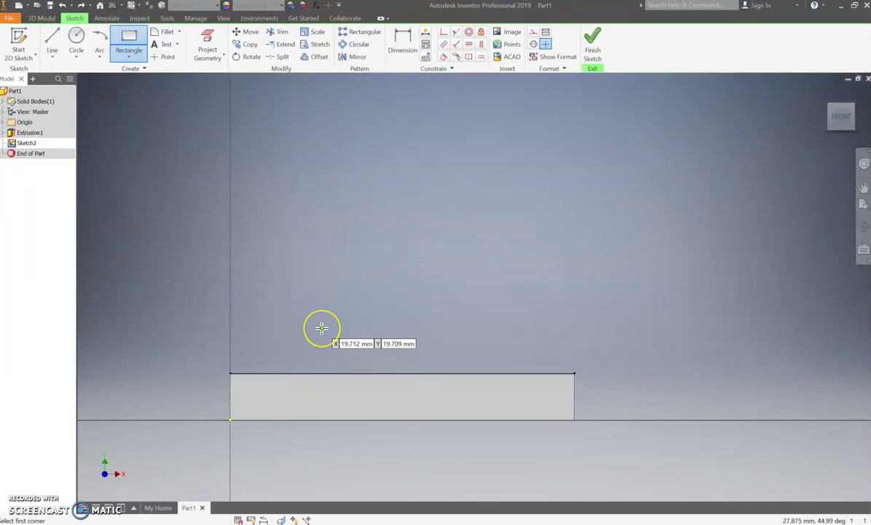
click(378, 303)
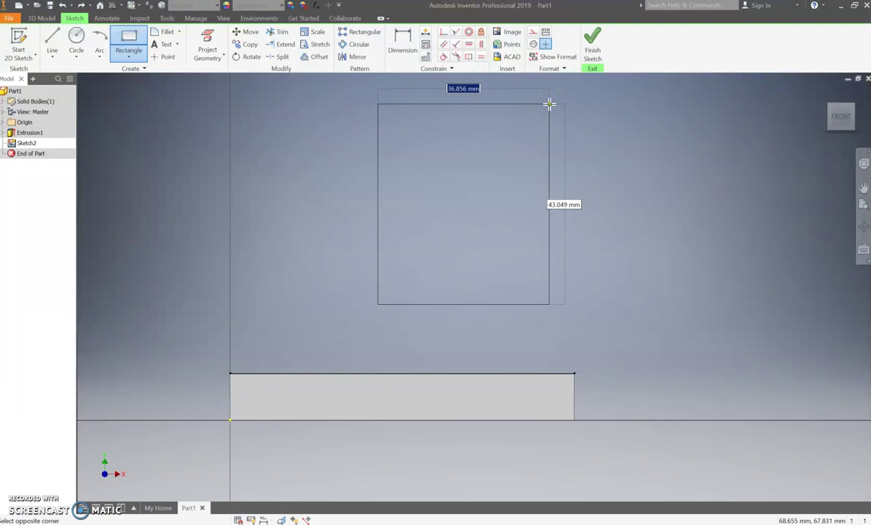
key(Tab)
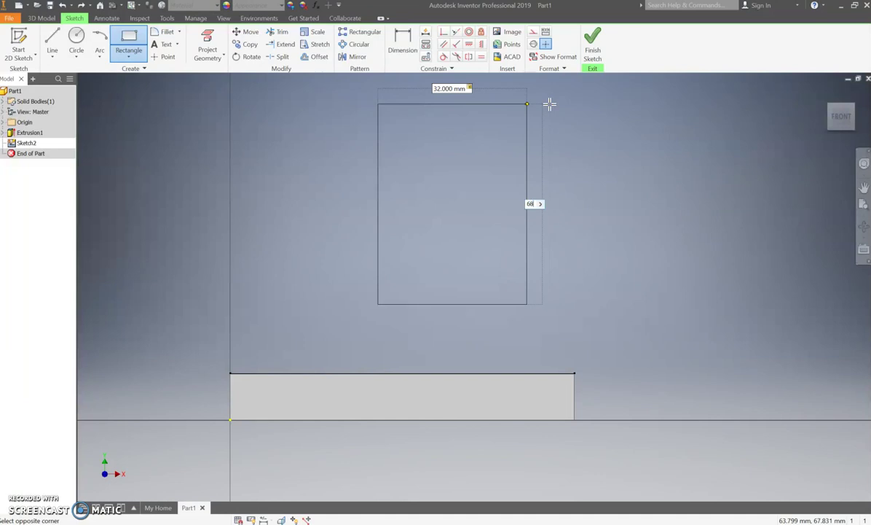
key(Return)
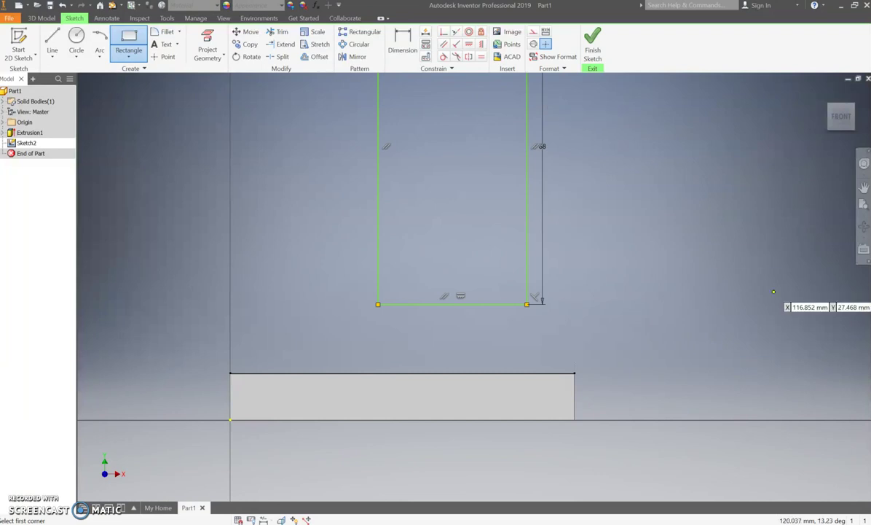
Step: Make the midpoint of the rectangle's lower edge coincident with the midpoint of the base plate's top edge
click(864, 204)
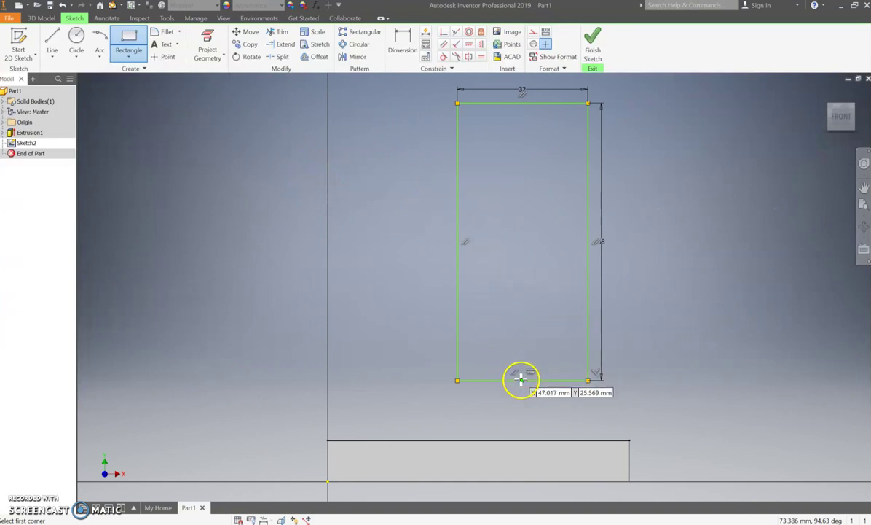
click(443, 33)
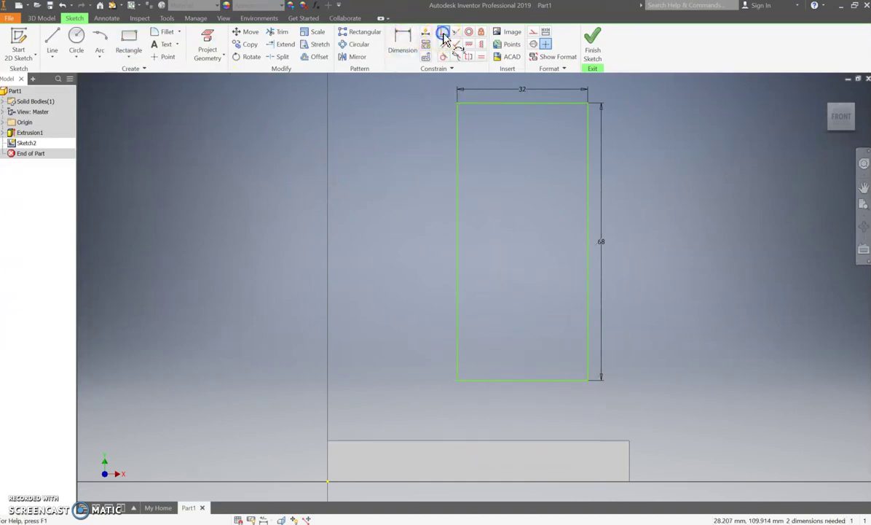
click(523, 381)
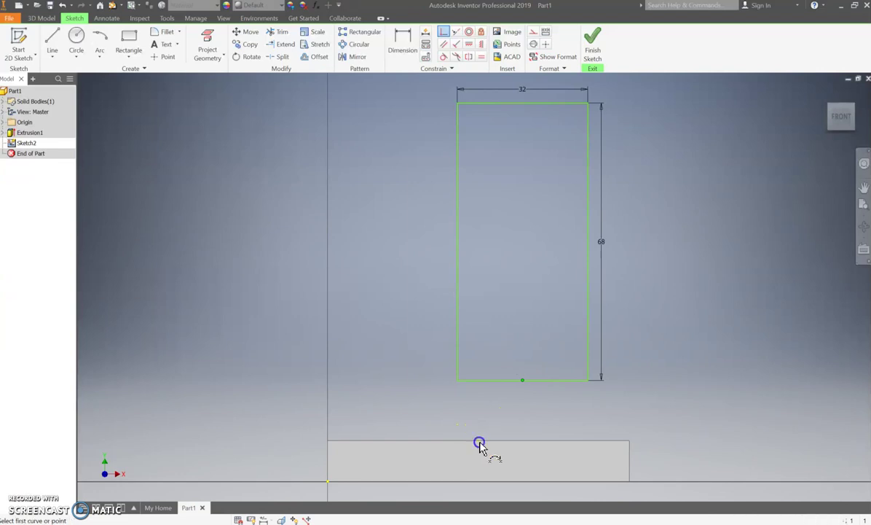
click(480, 441)
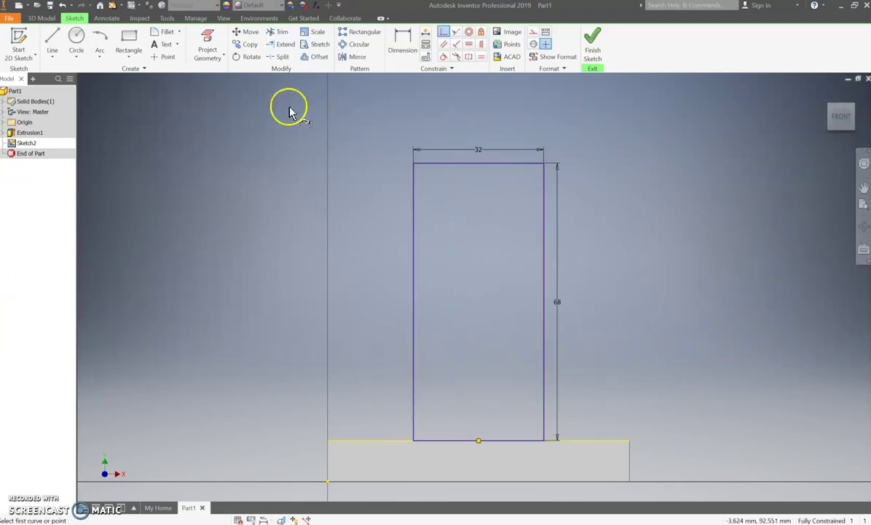
Step: Fillet the rectangle's two upper corners with a 16 mm radius to form a rounded top
click(154, 34)
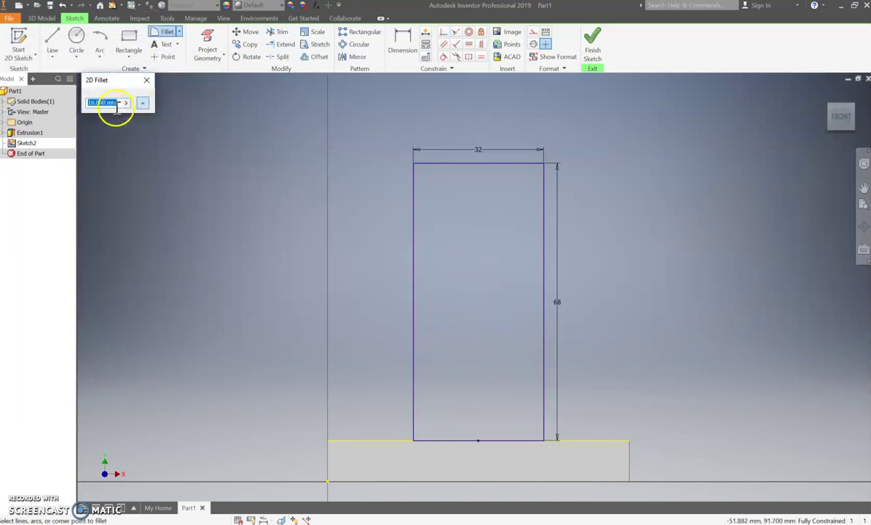
click(413, 193)
click(459, 164)
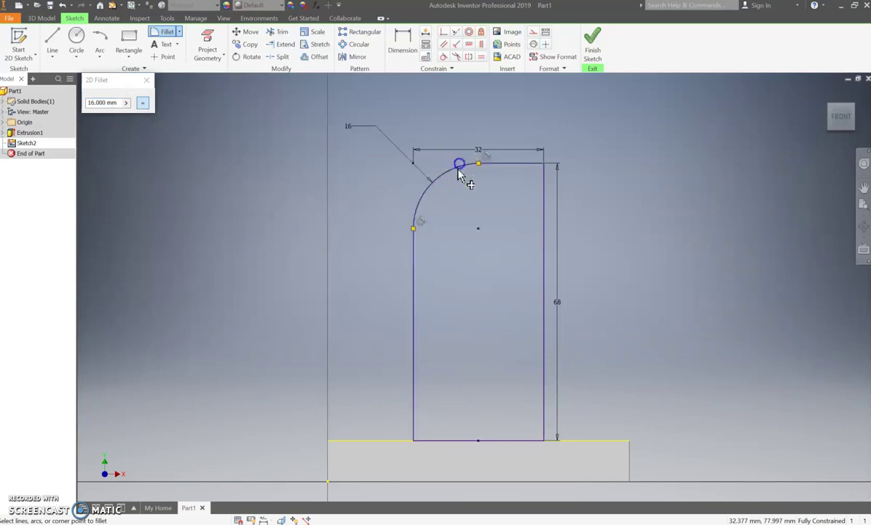
click(510, 165)
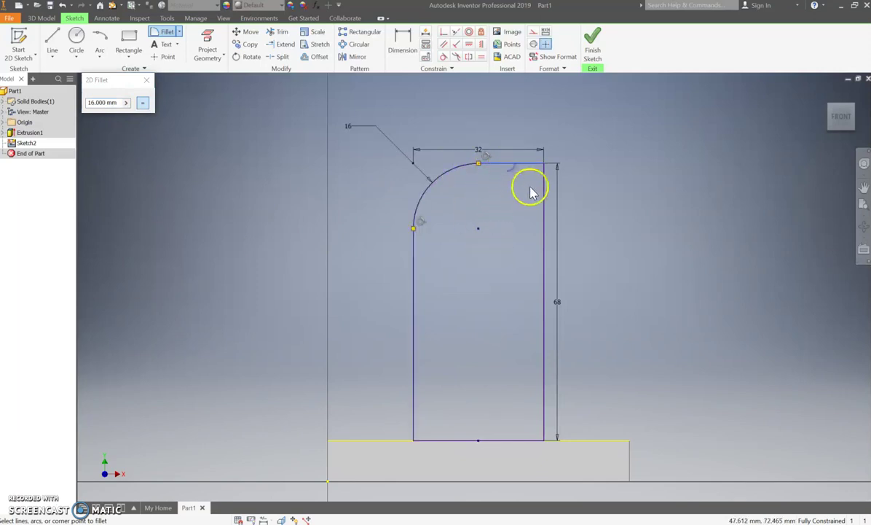
click(543, 195)
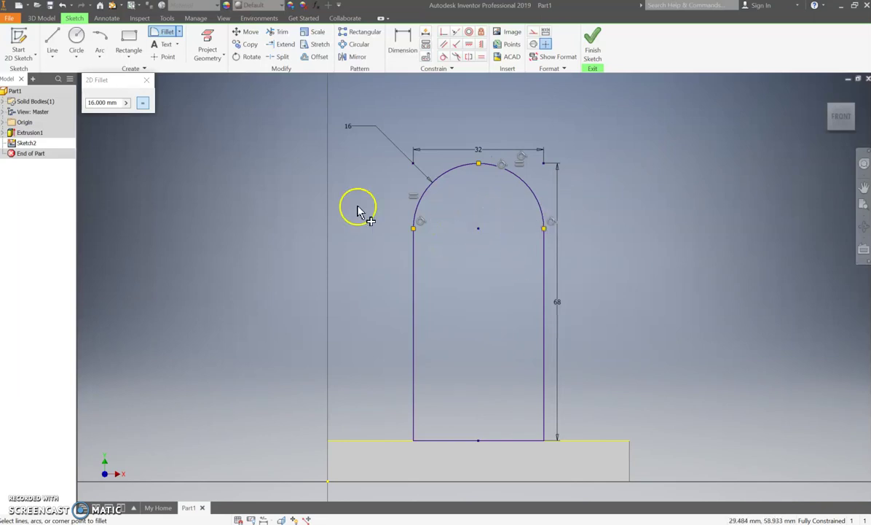
Step: Draw a 12 mm diameter circle on the centre point of the rounded top
click(76, 38)
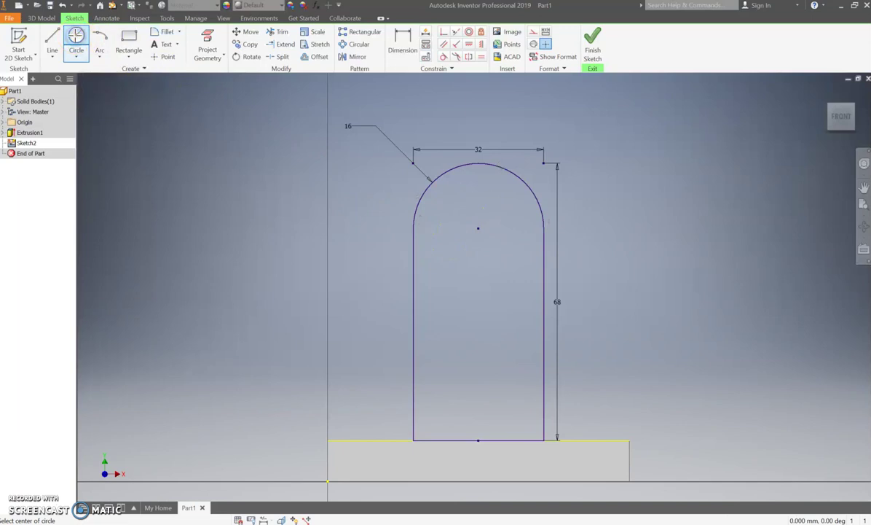
click(478, 228)
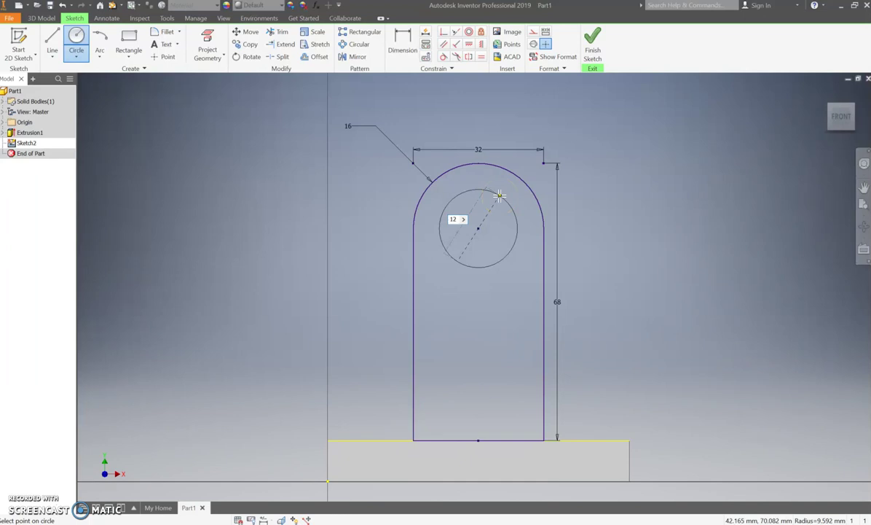
key(Return)
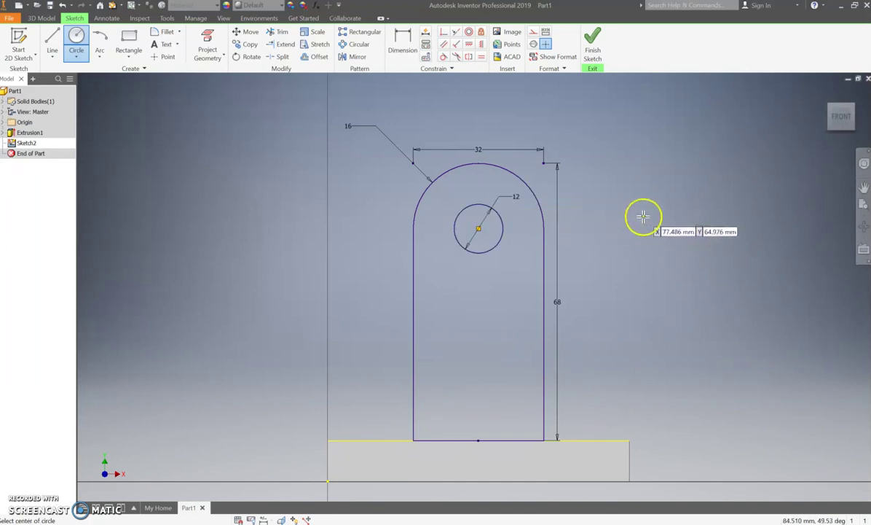
Step: Finish the sketch and extrude the upright profile 14 mm back over the base plate, leaving the circle as a through hole
click(598, 49)
middle_drag(542, 169, 567, 339)
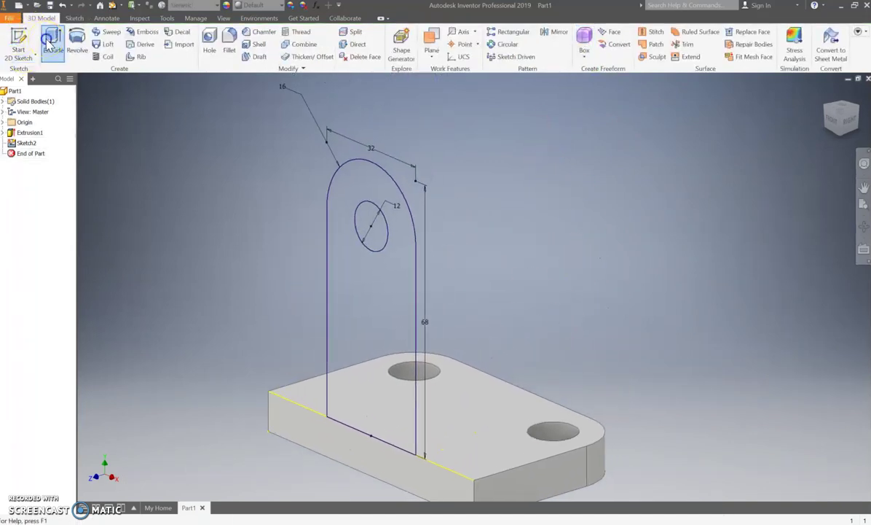
click(50, 42)
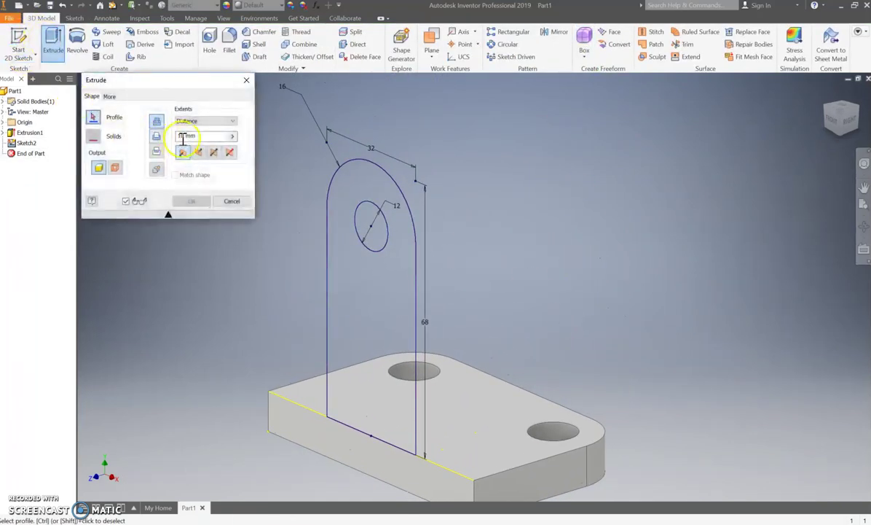
click(354, 329)
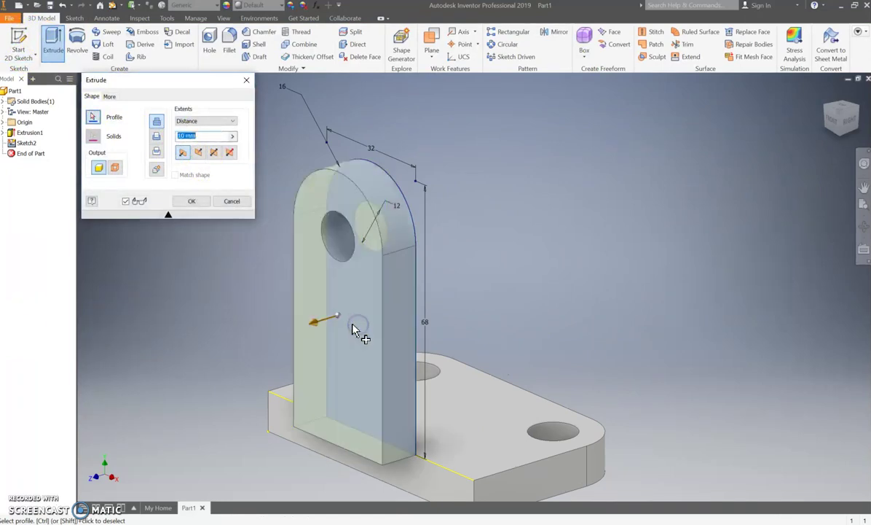
click(196, 153)
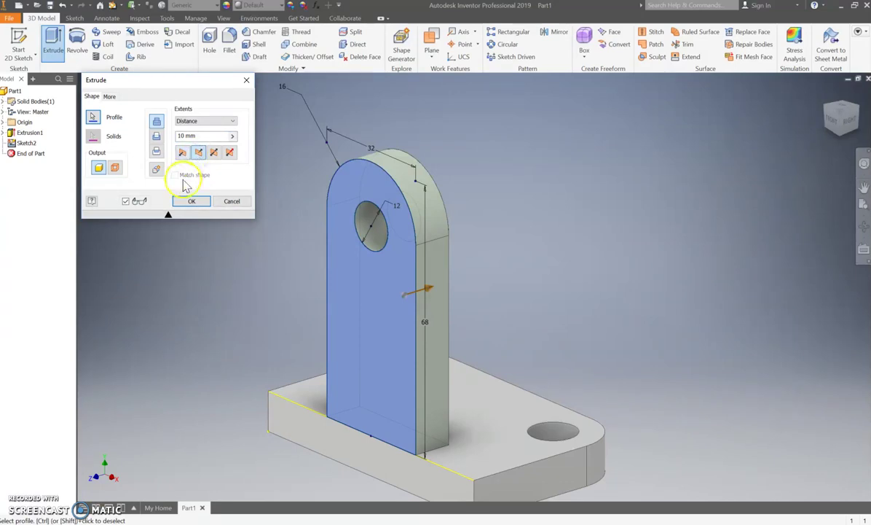
double_click(188, 136)
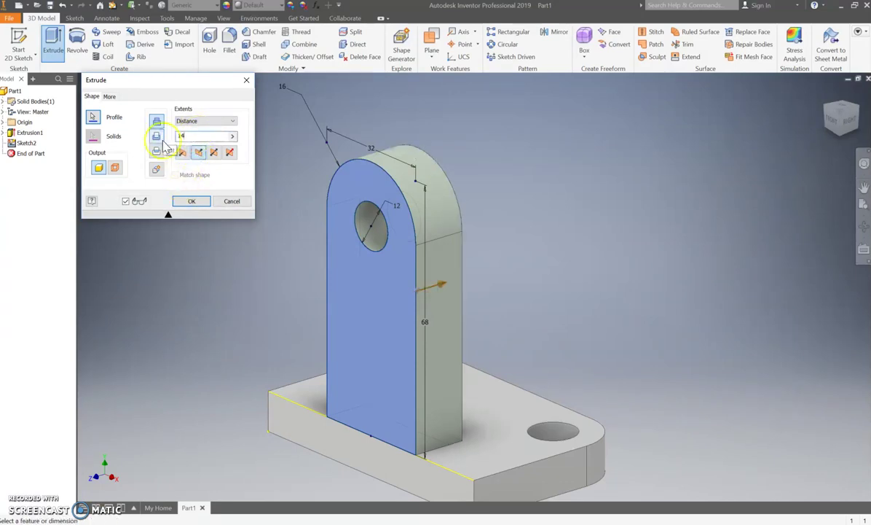
click(191, 203)
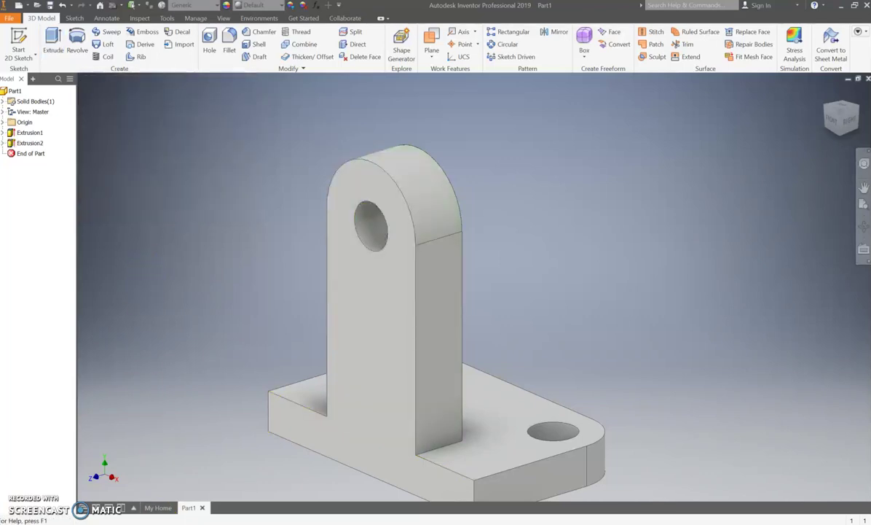
Step: Check the bracket views on the PDF drawing, then return to the part and create a new sketch on the bracket's flat front face
key(alt+Tab)
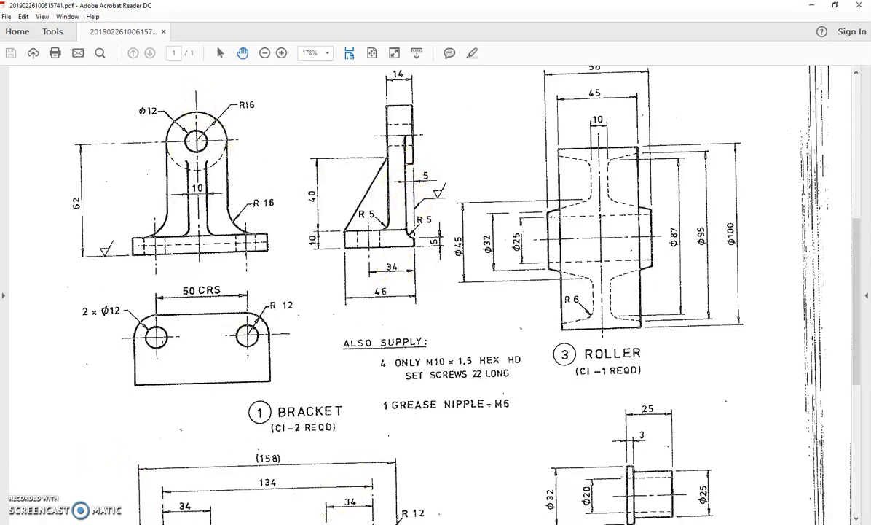
key(alt+Tab)
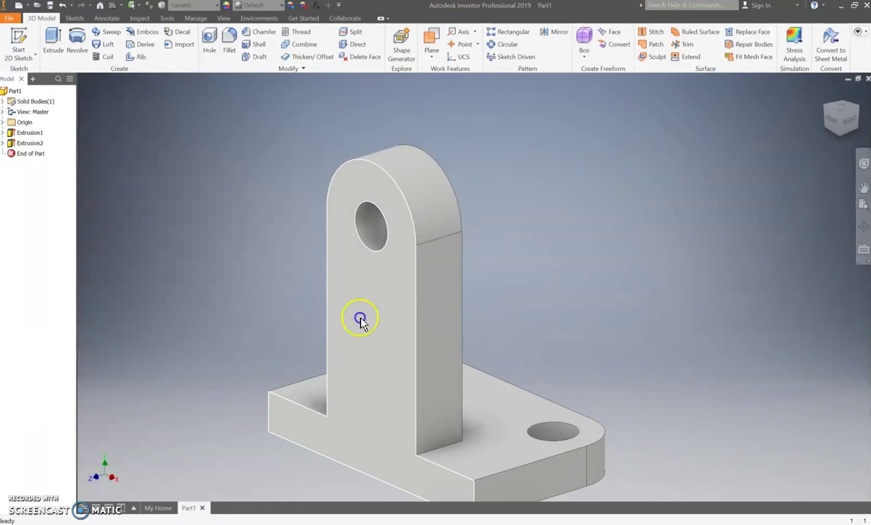
click(361, 320)
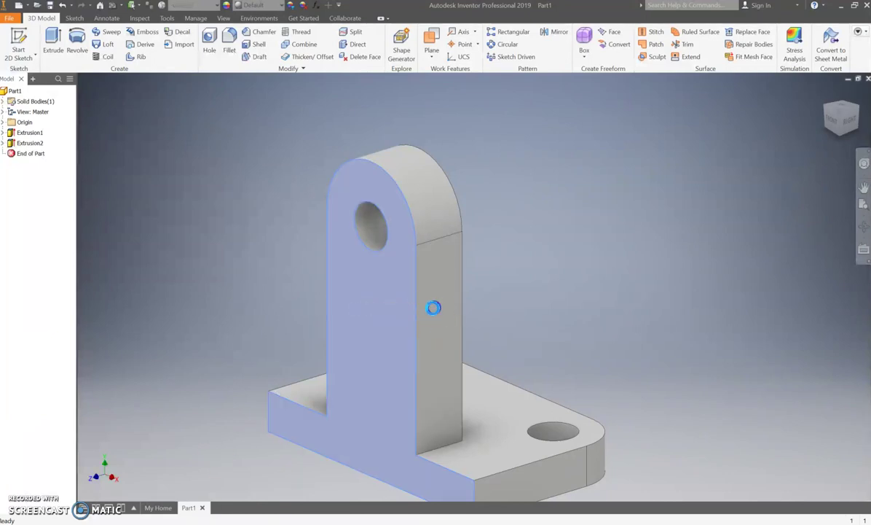
key(s)
key(c)
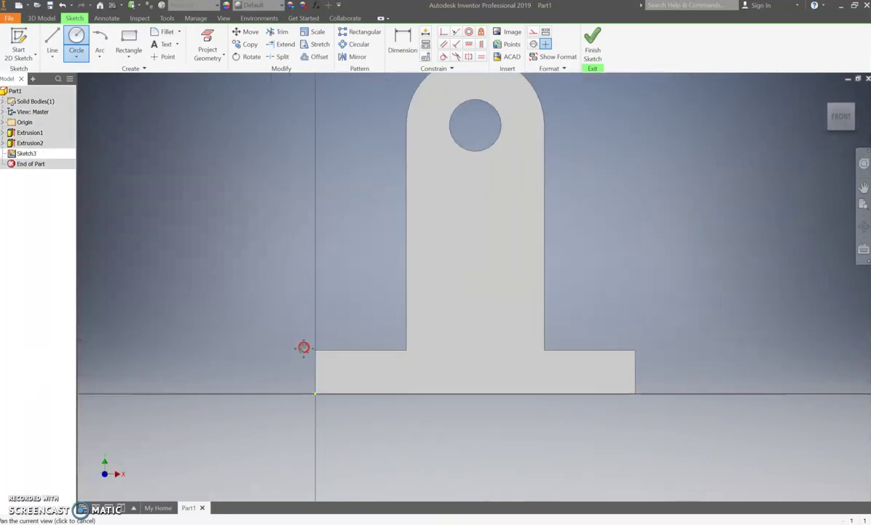
key(Escape)
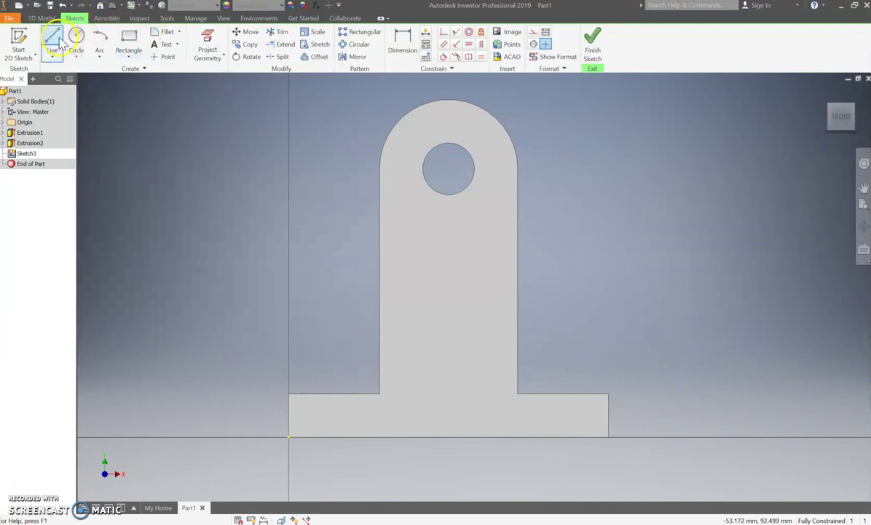
Step: Project the upright's two straight sides and the base plate's upper and end edges into the sketch
click(205, 38)
click(200, 51)
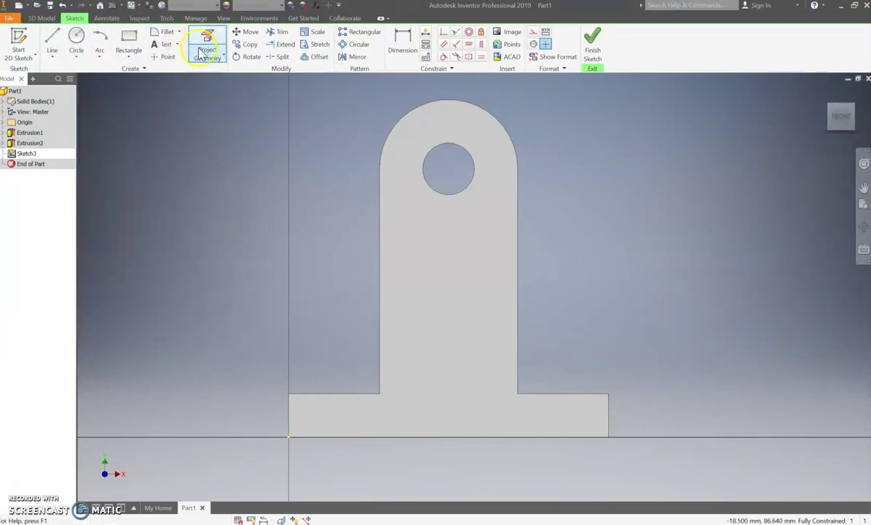
click(199, 51)
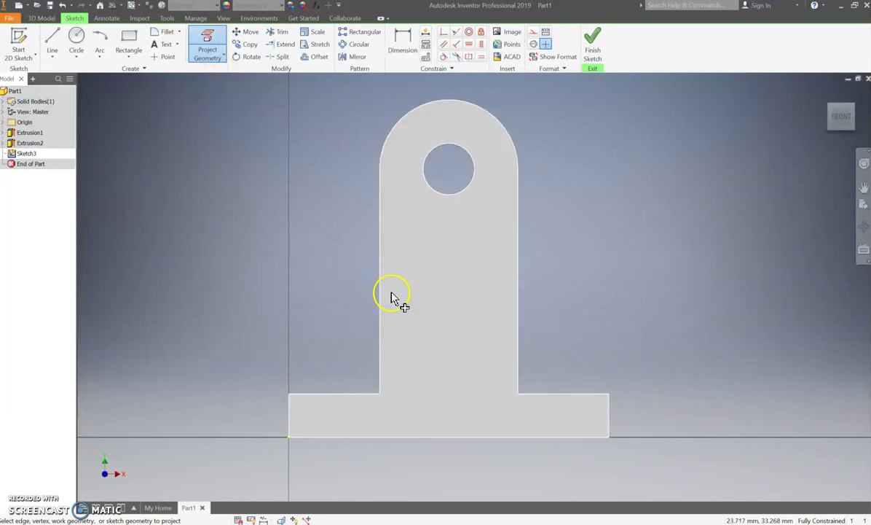
click(379, 296)
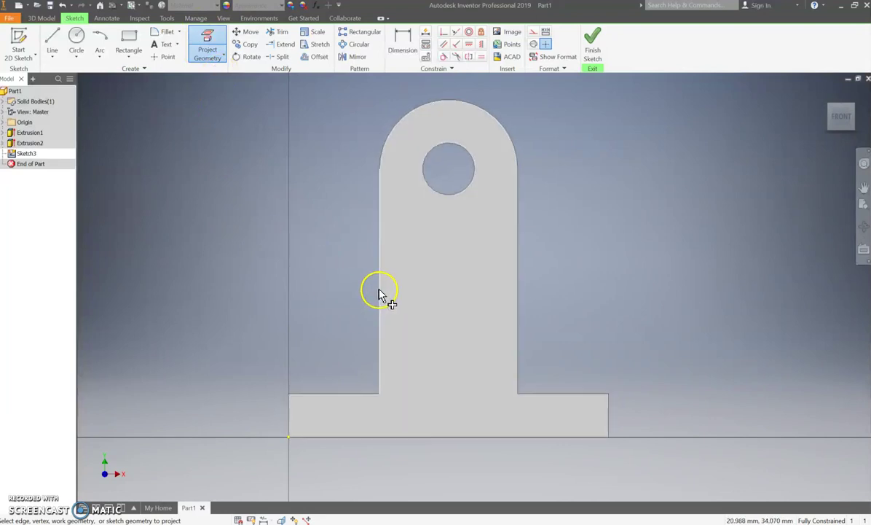
click(307, 394)
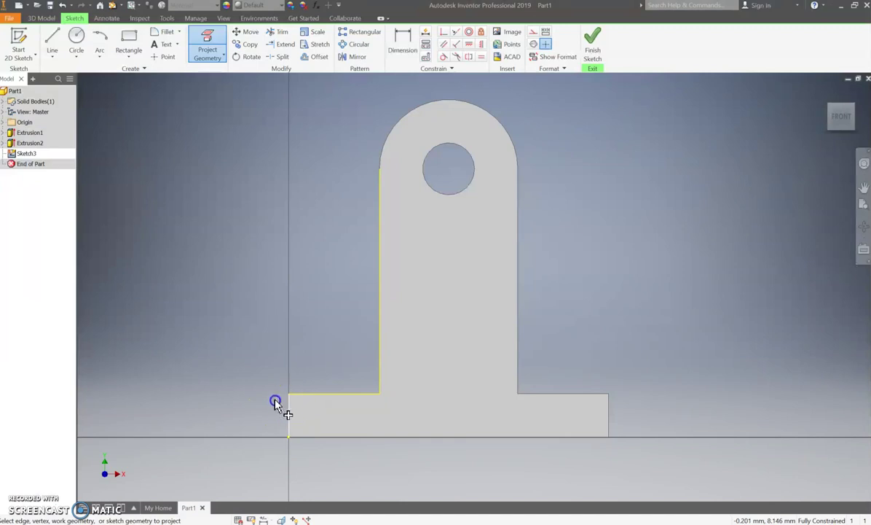
click(277, 403)
click(518, 257)
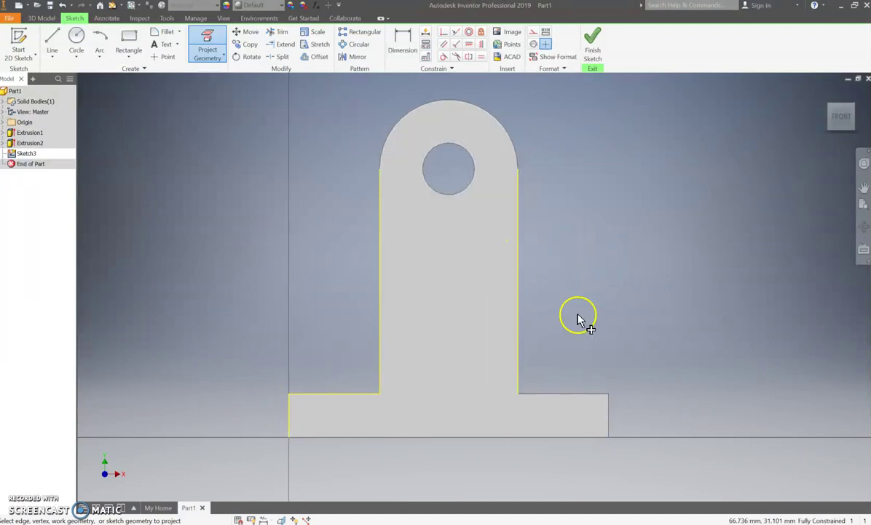
click(607, 415)
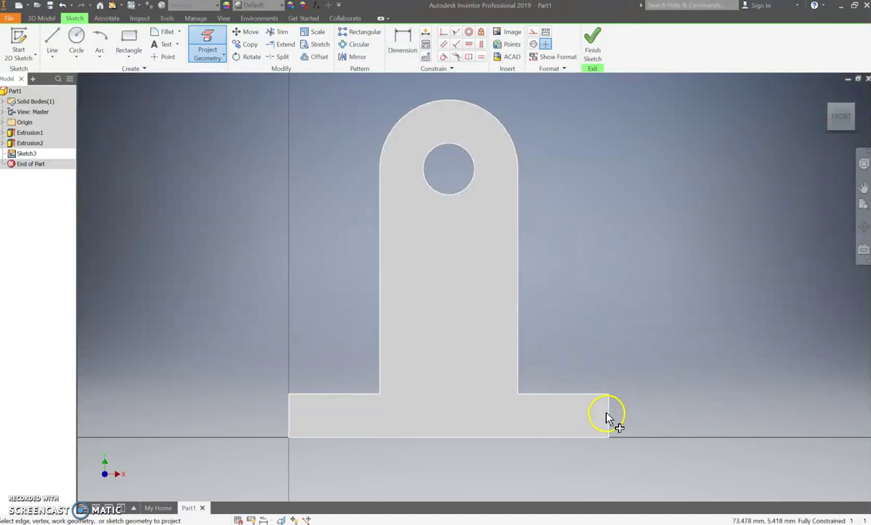
click(609, 416)
click(611, 415)
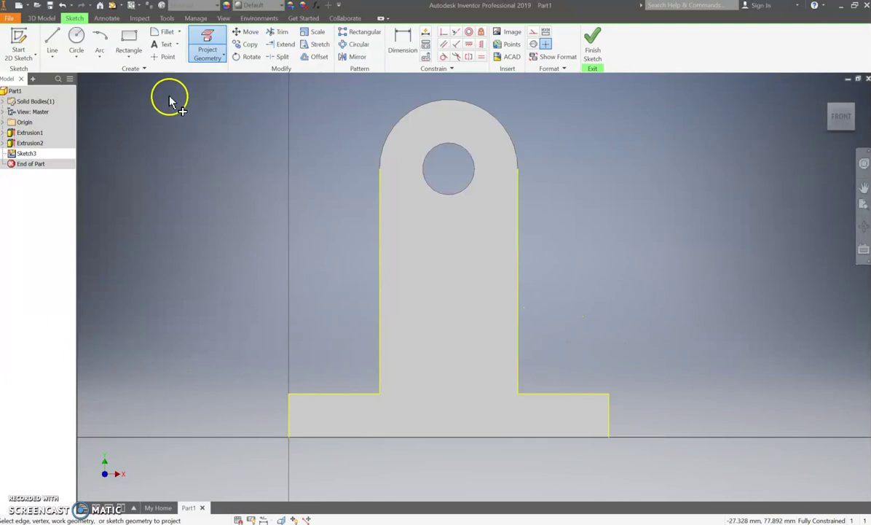
Step: Draw a centre-point arc about the hole's centre, sweeping beneath the hole between the upper ends of the upright's two straight sides
click(102, 59)
click(87, 120)
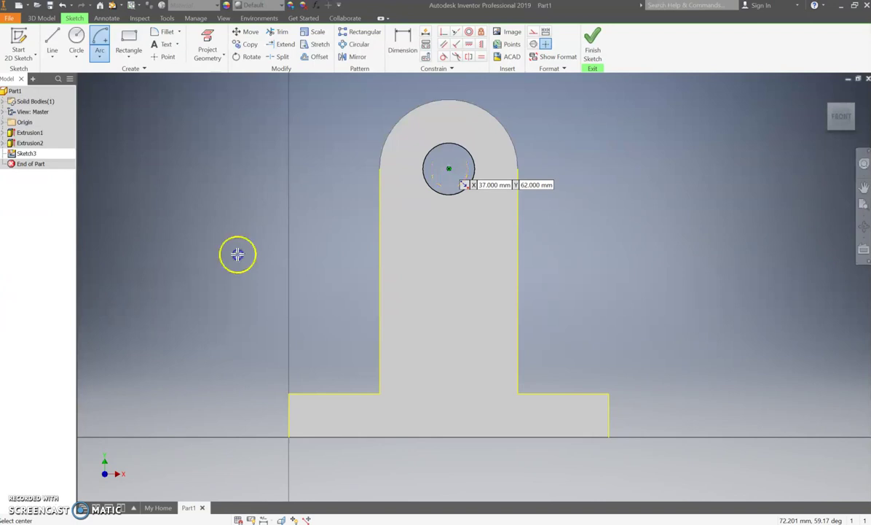
click(449, 169)
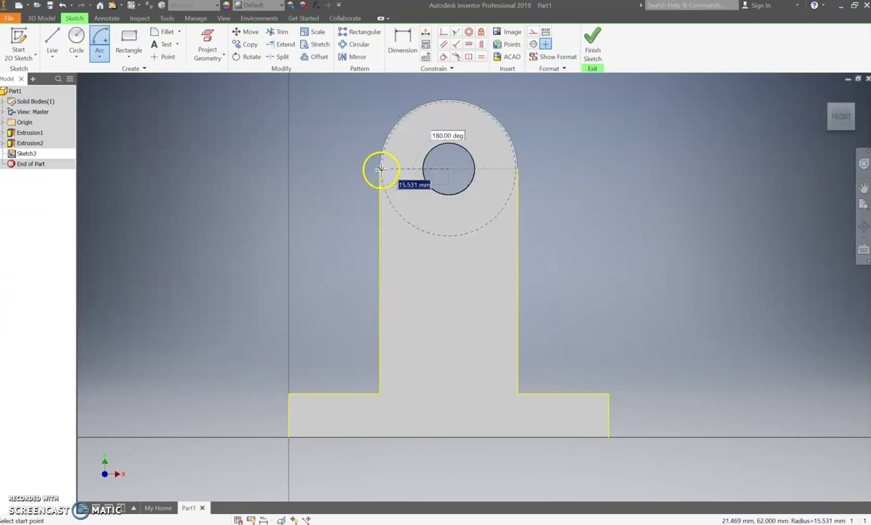
click(379, 169)
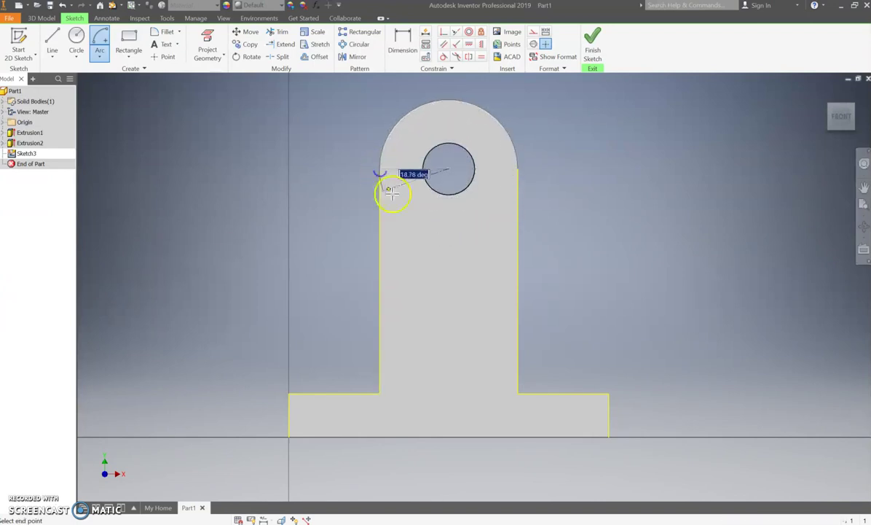
click(517, 169)
click(517, 169)
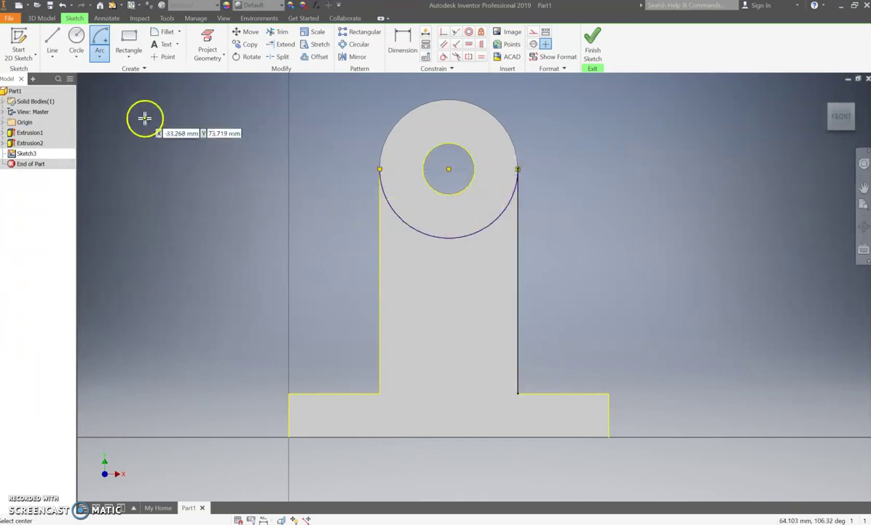
Step: Draw a horizontal line across the base plate's front face between the midpoints of its two end edges
click(51, 42)
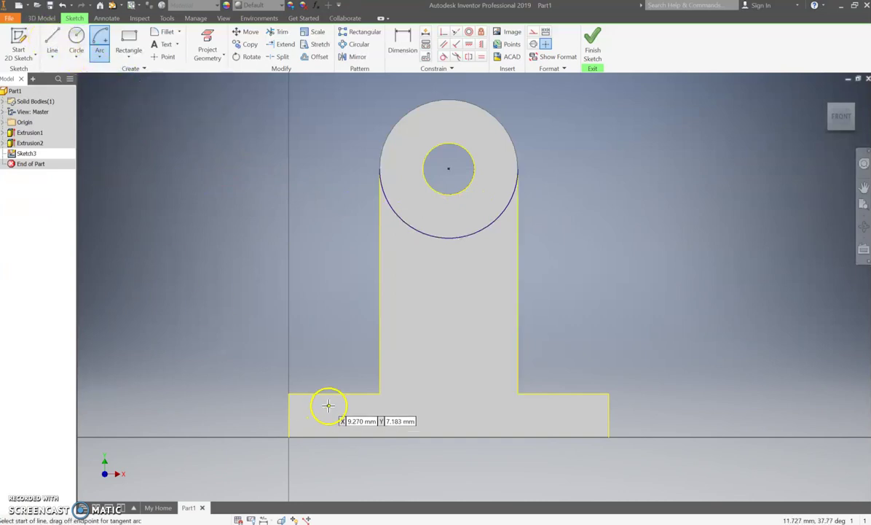
click(287, 415)
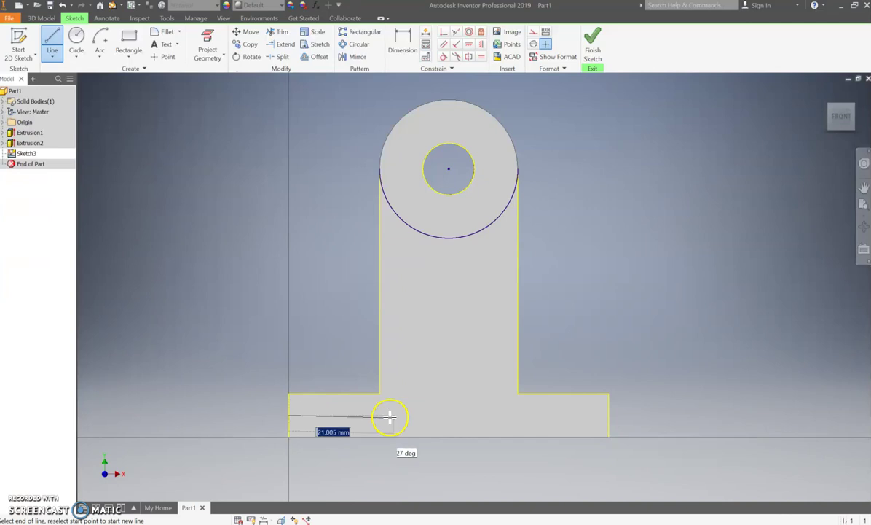
double_click(608, 415)
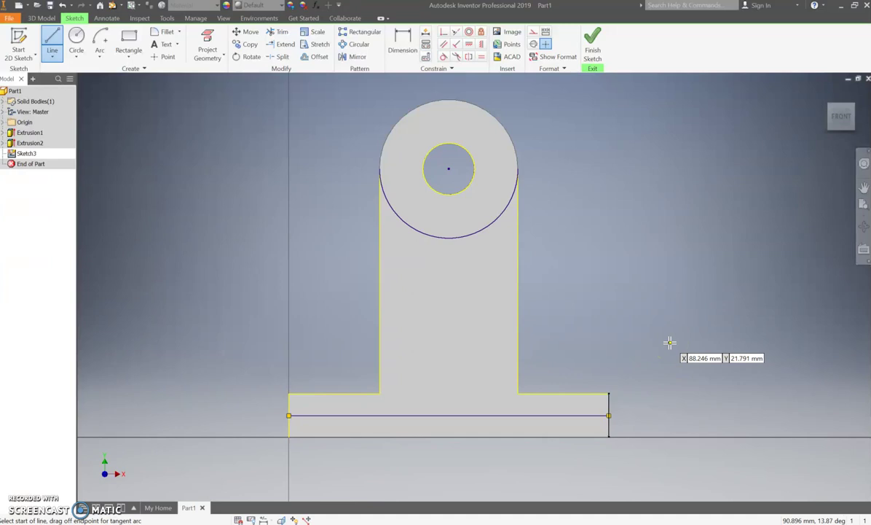
Step: Finish the sketch and extrude-cut the region between the arc and the base plate line 5 mm deep into the bracket
click(595, 46)
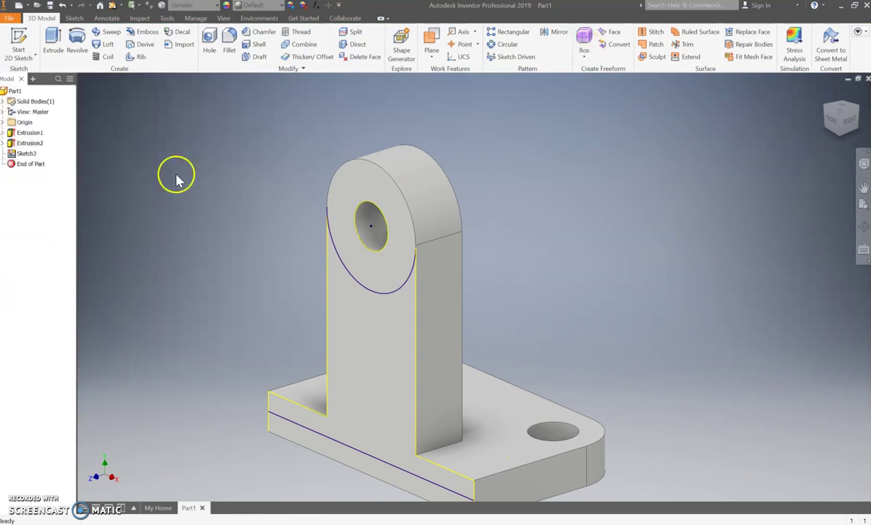
click(51, 44)
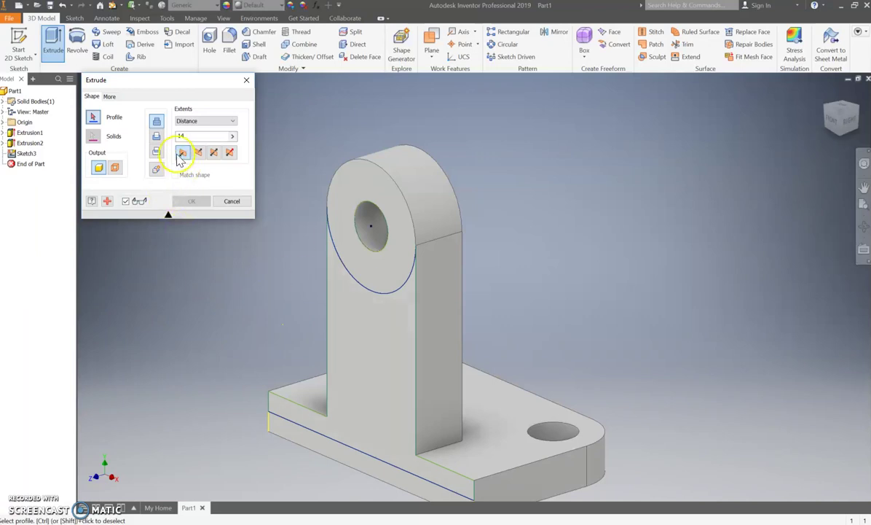
click(156, 137)
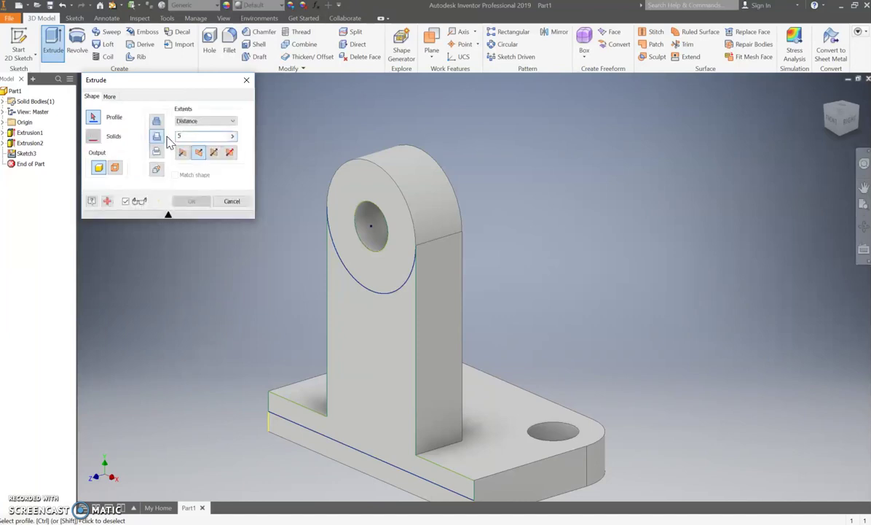
click(380, 364)
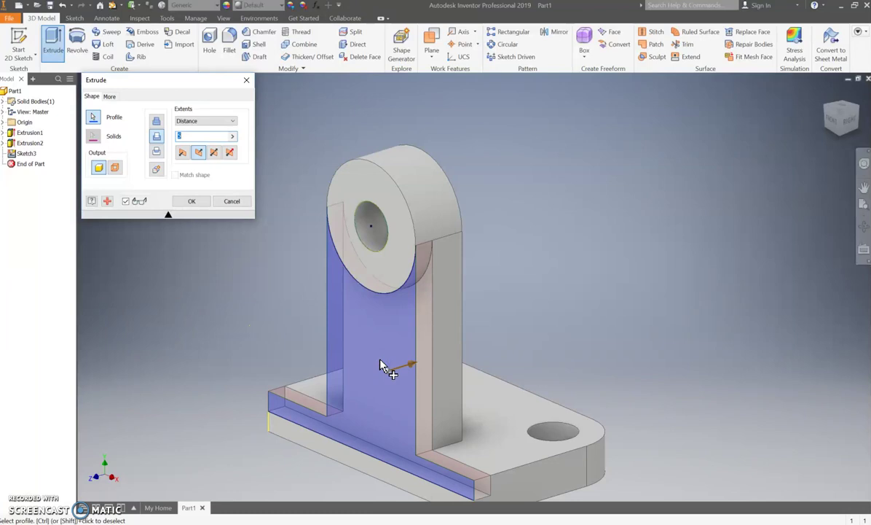
click(191, 203)
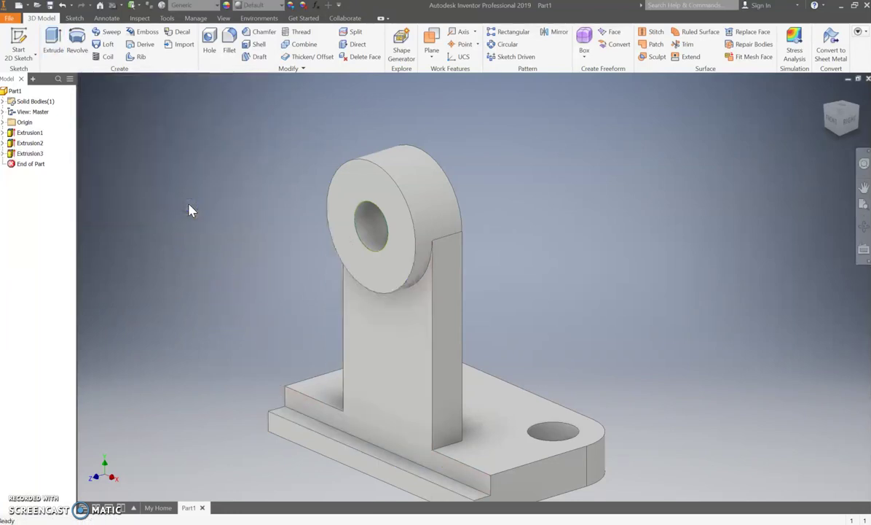